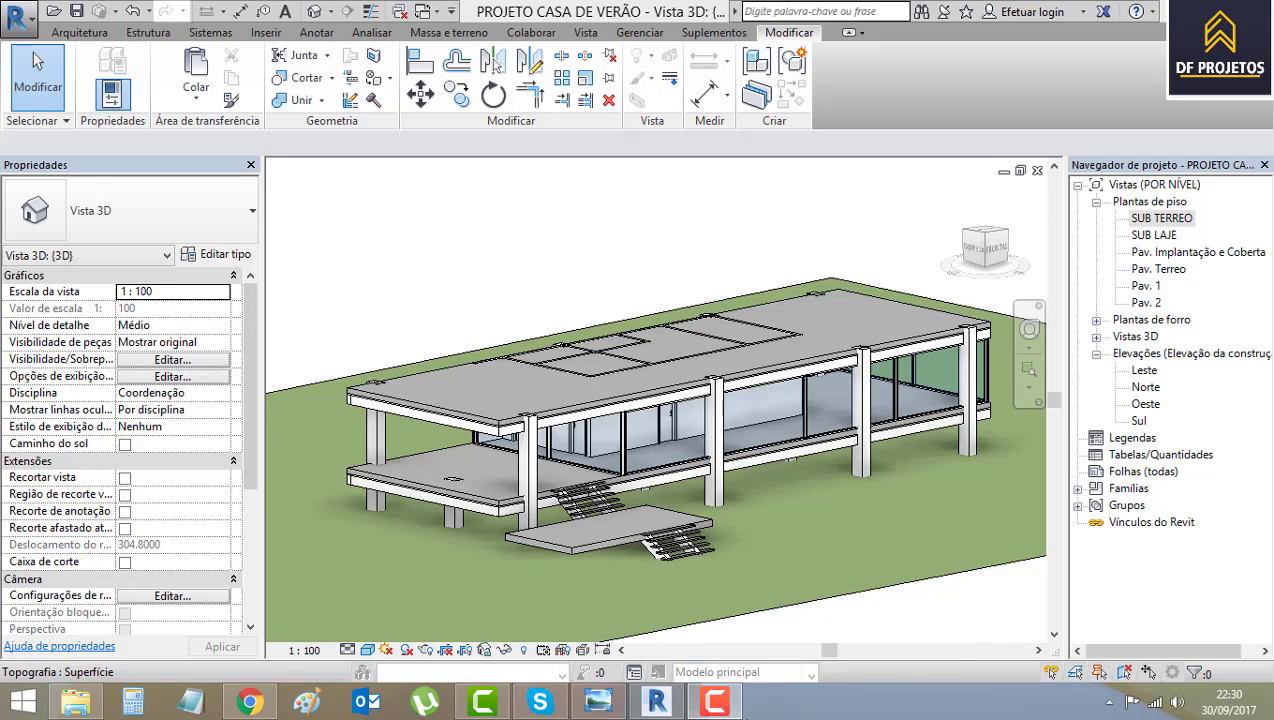
Show the reference photo of the glass house with its raised front terrace and steps
left_click(598, 701)
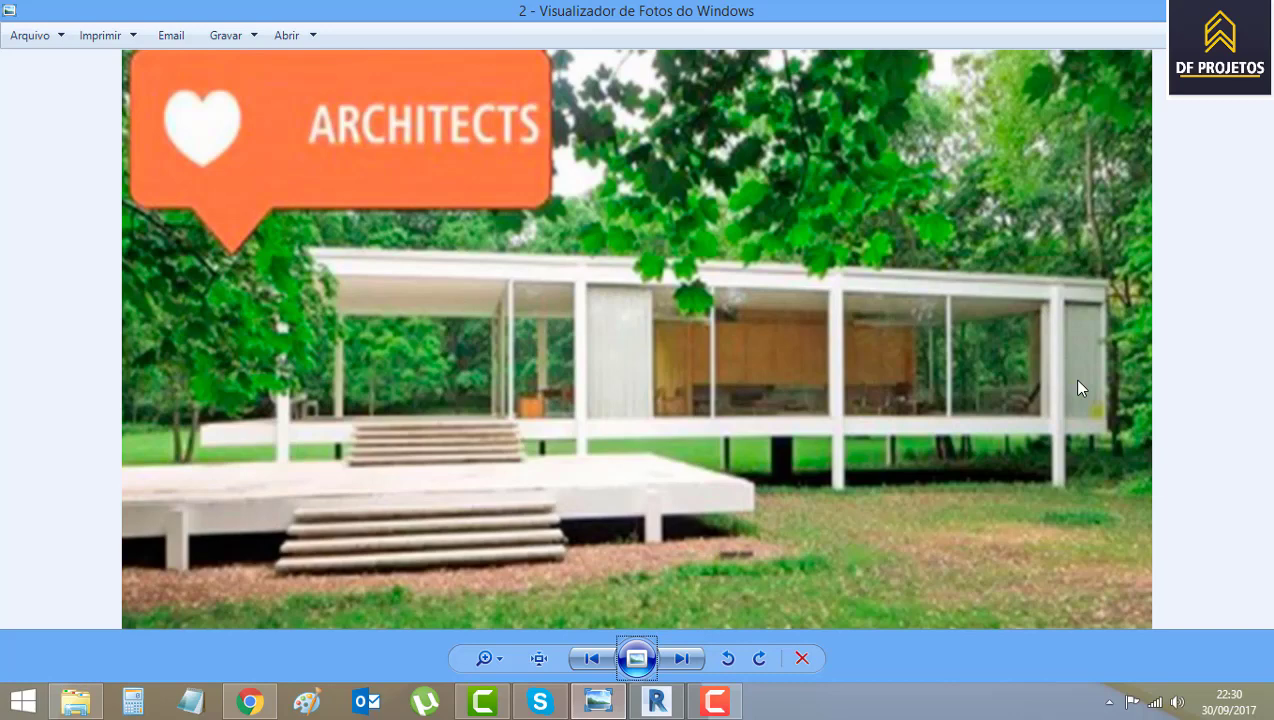
Return to the Revit model and review the SUB LAJE and SUB TERREO floor plans
left_click(657, 701)
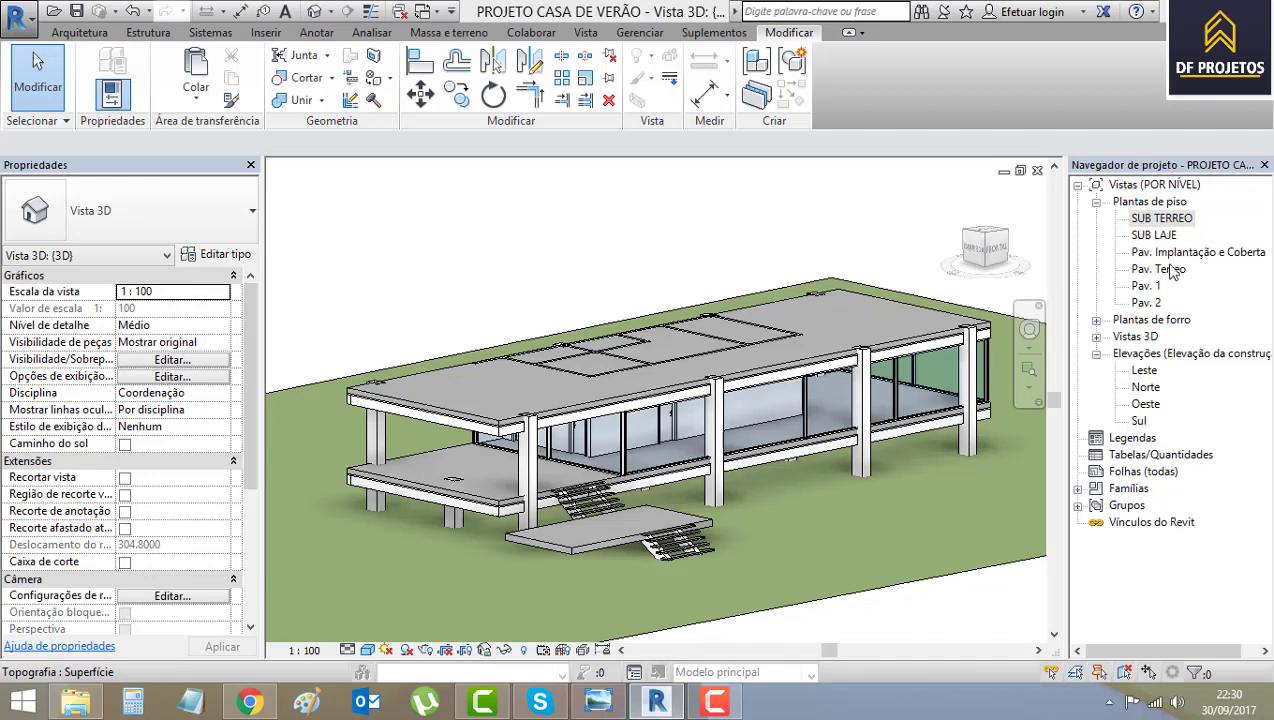
double_click(1154, 235)
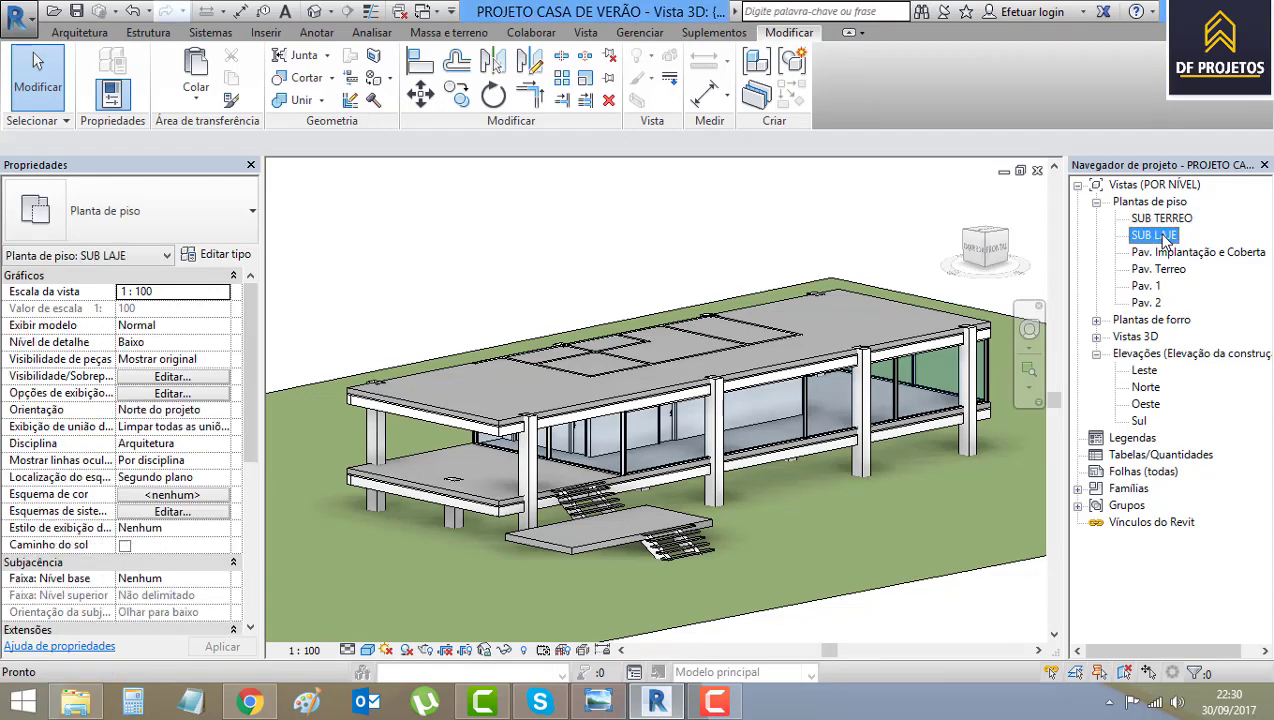
scroll(830, 405, "down", 2)
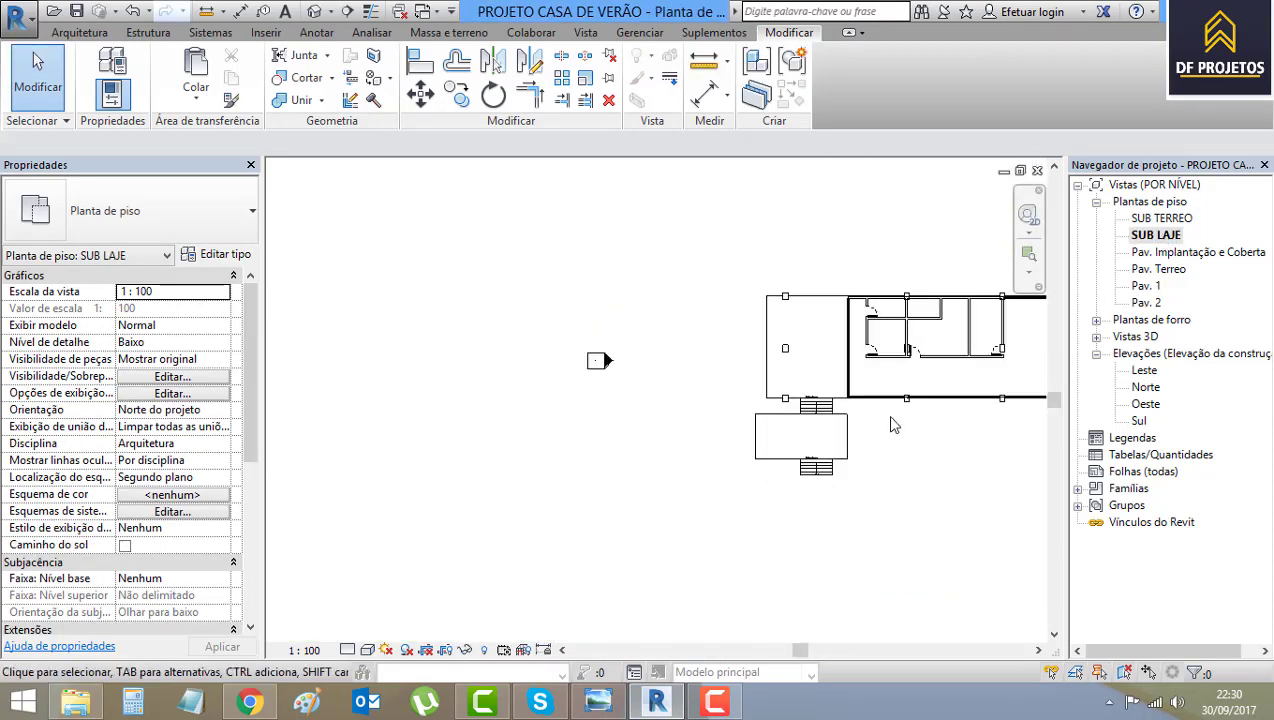
scroll(688, 420, "down", 2)
scroll(704, 463, "up", 2)
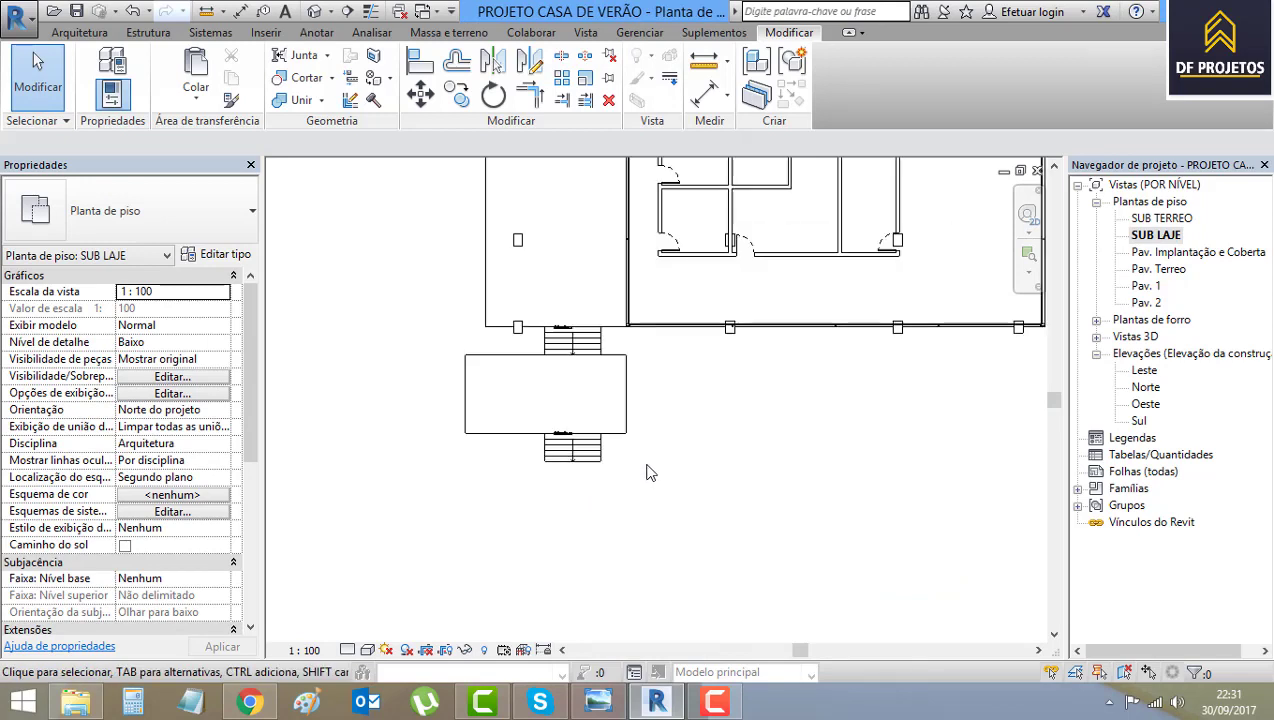
double_click(1165, 218)
scroll(873, 388, "down", 3)
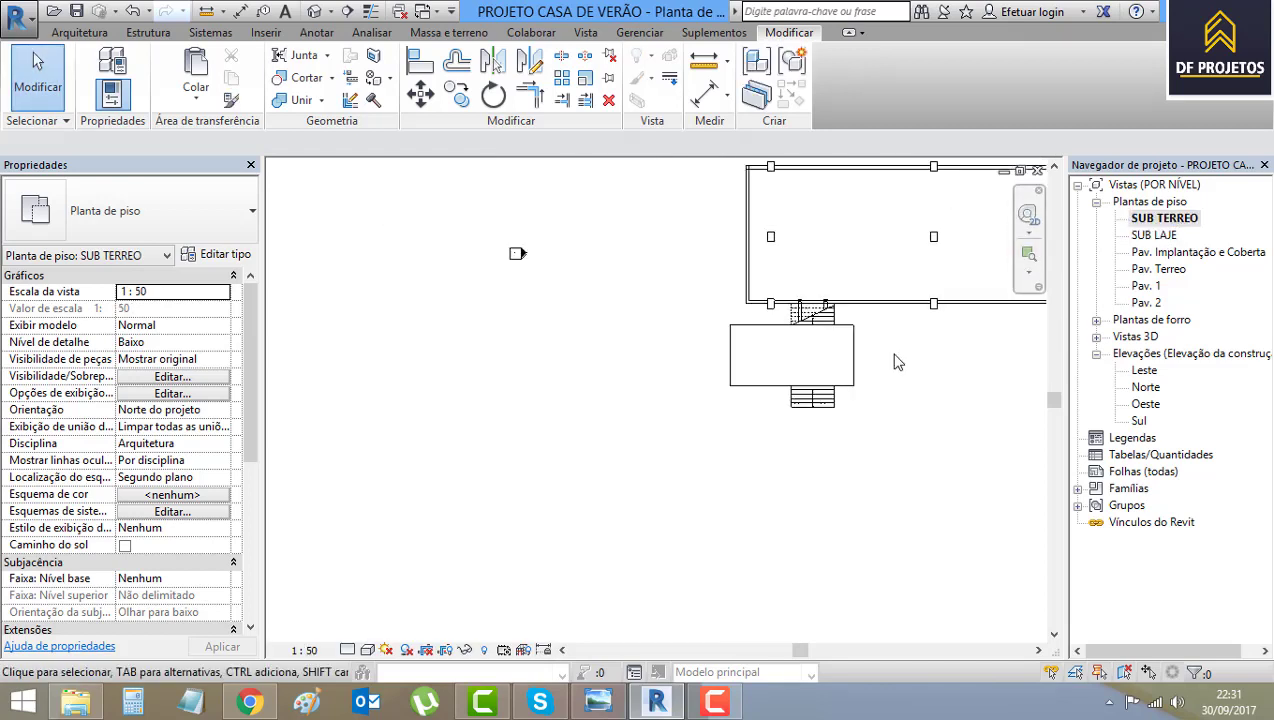
middle_click_drag(879, 390, 660, 500)
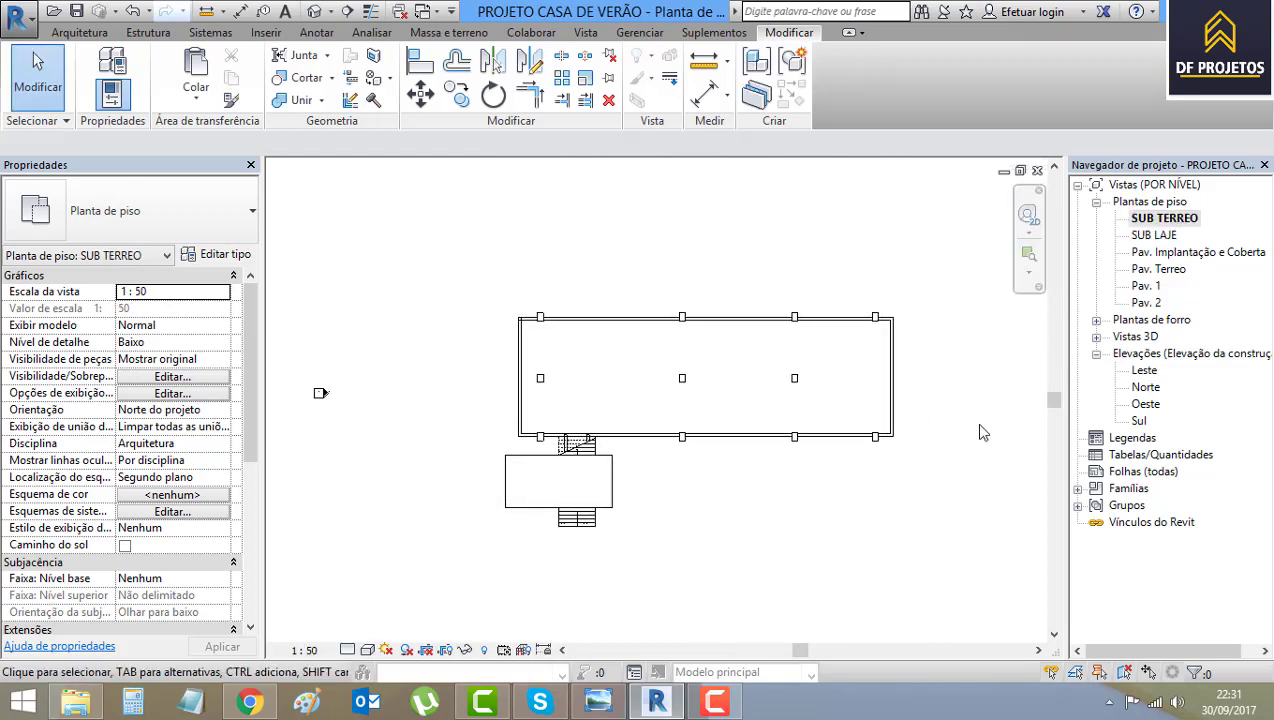
Review the Pav. Implantação e Coberta site plan
double_click(1178, 253)
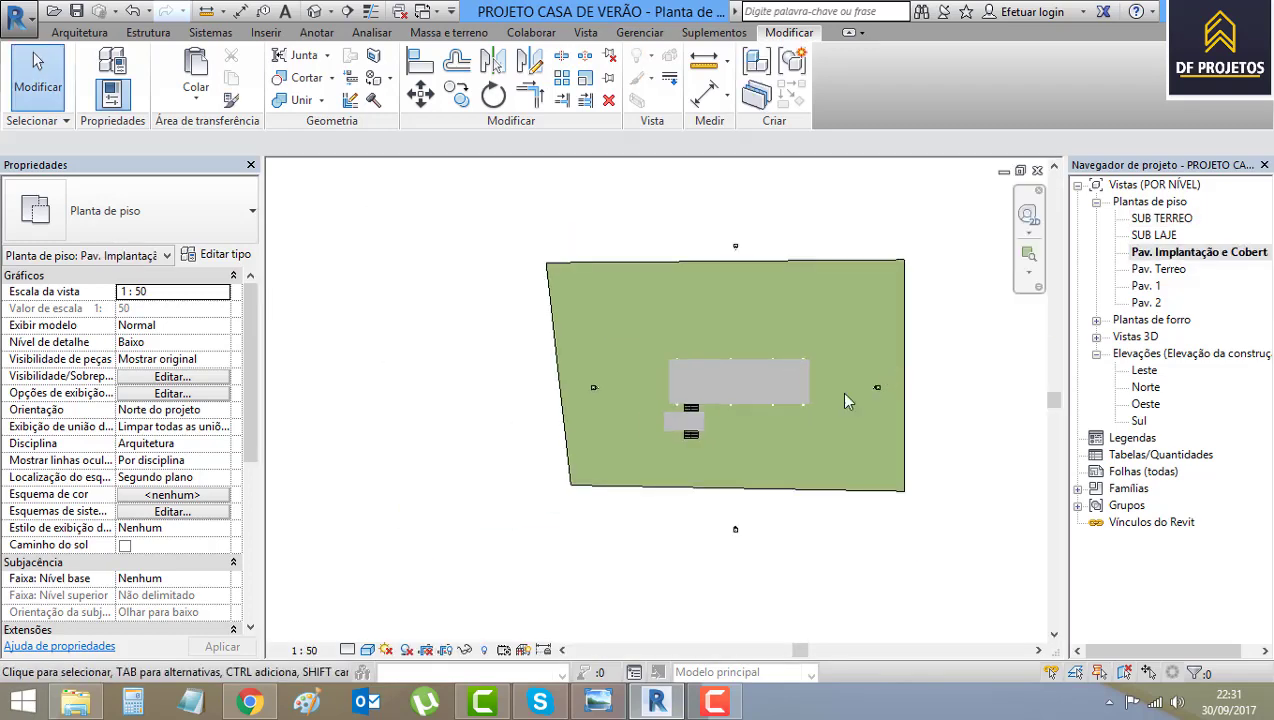
scroll(845, 401, "up", 4)
scroll(859, 489, "up", 2)
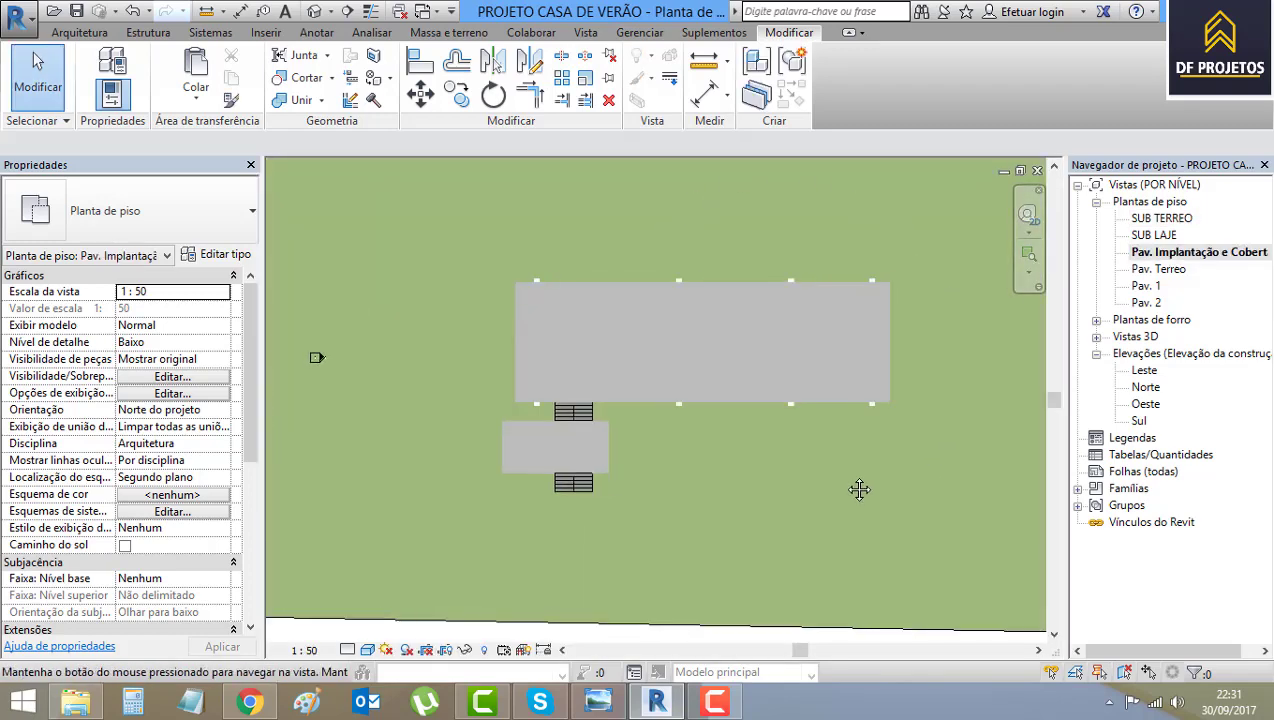
middle_click_drag(859, 489, 808, 489)
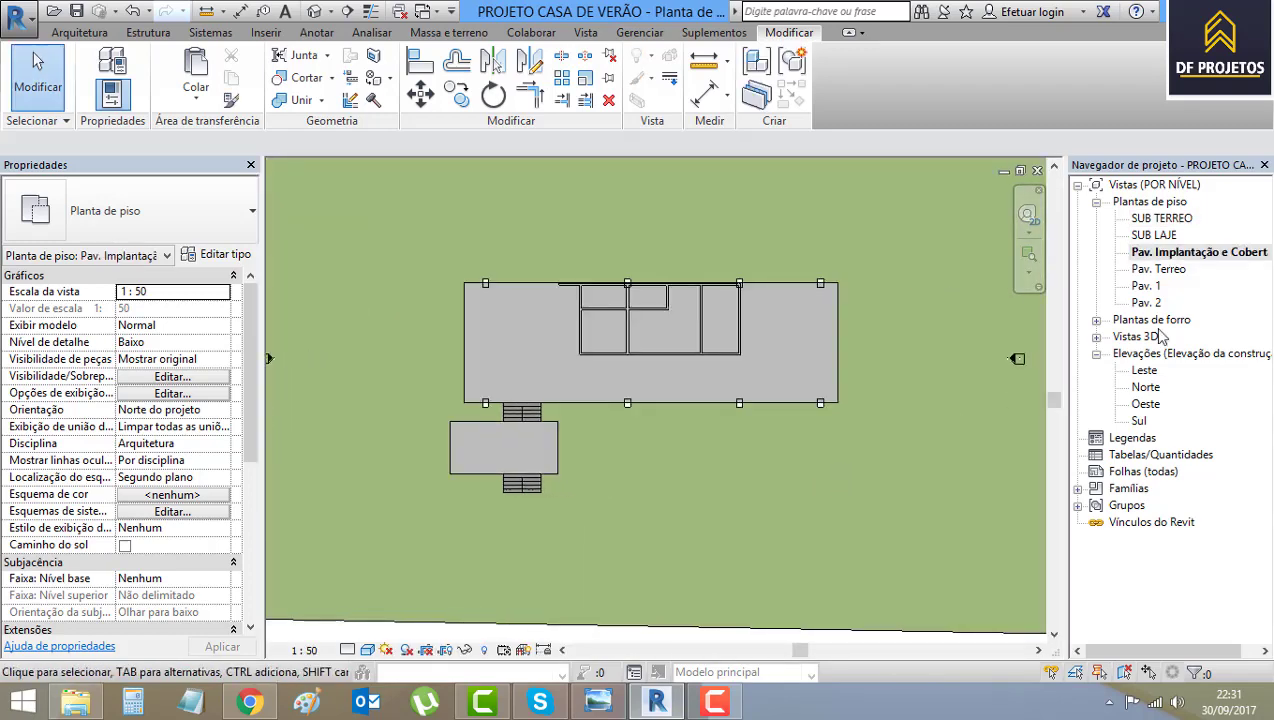
Open the Pav. Terreo ground-floor plan and frame the building
double_click(1158, 269)
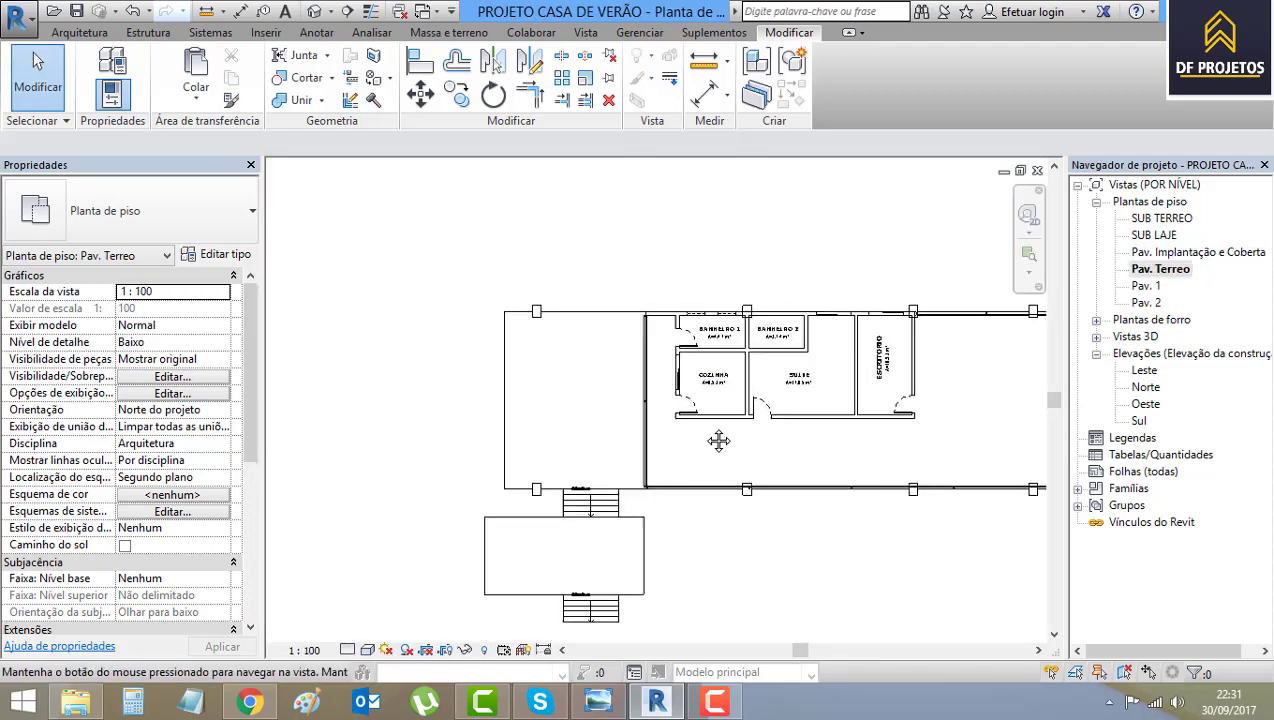
scroll(718, 441, "down", 1)
scroll(708, 524, "down", 1)
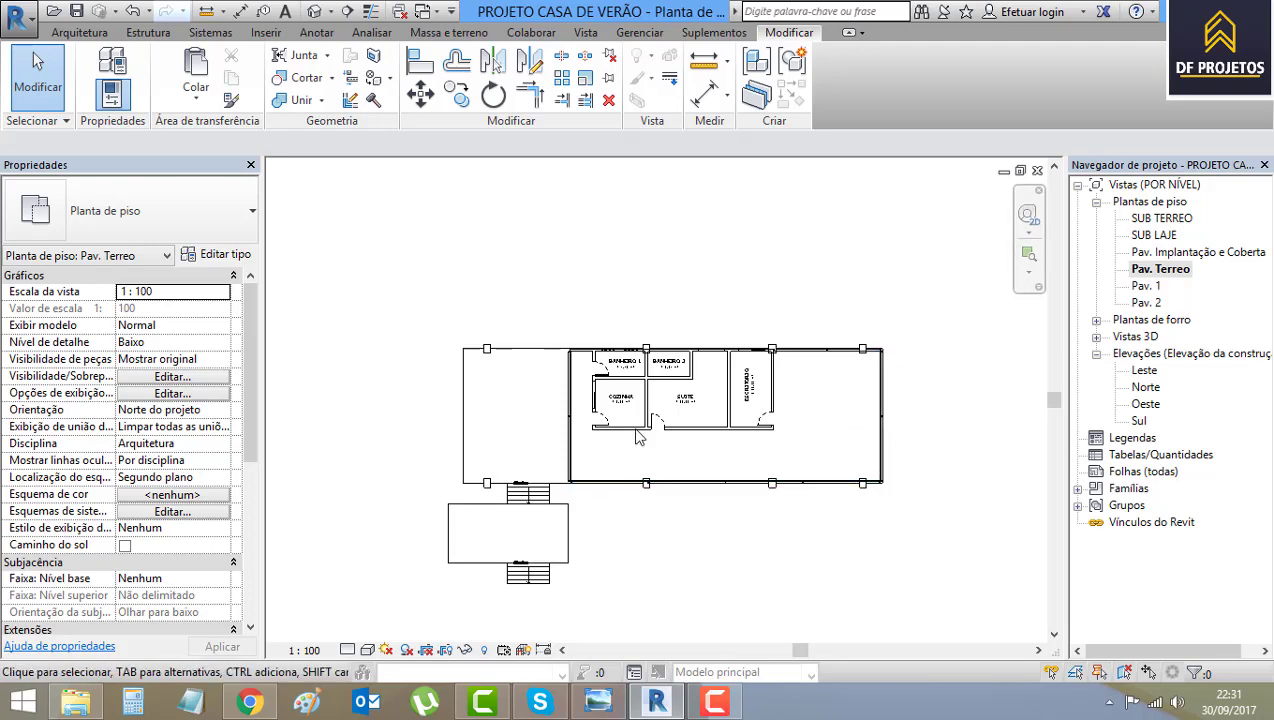
scroll(572, 391, "up", 2)
scroll(605, 406, "up", 2)
scroll(605, 406, "down", 2)
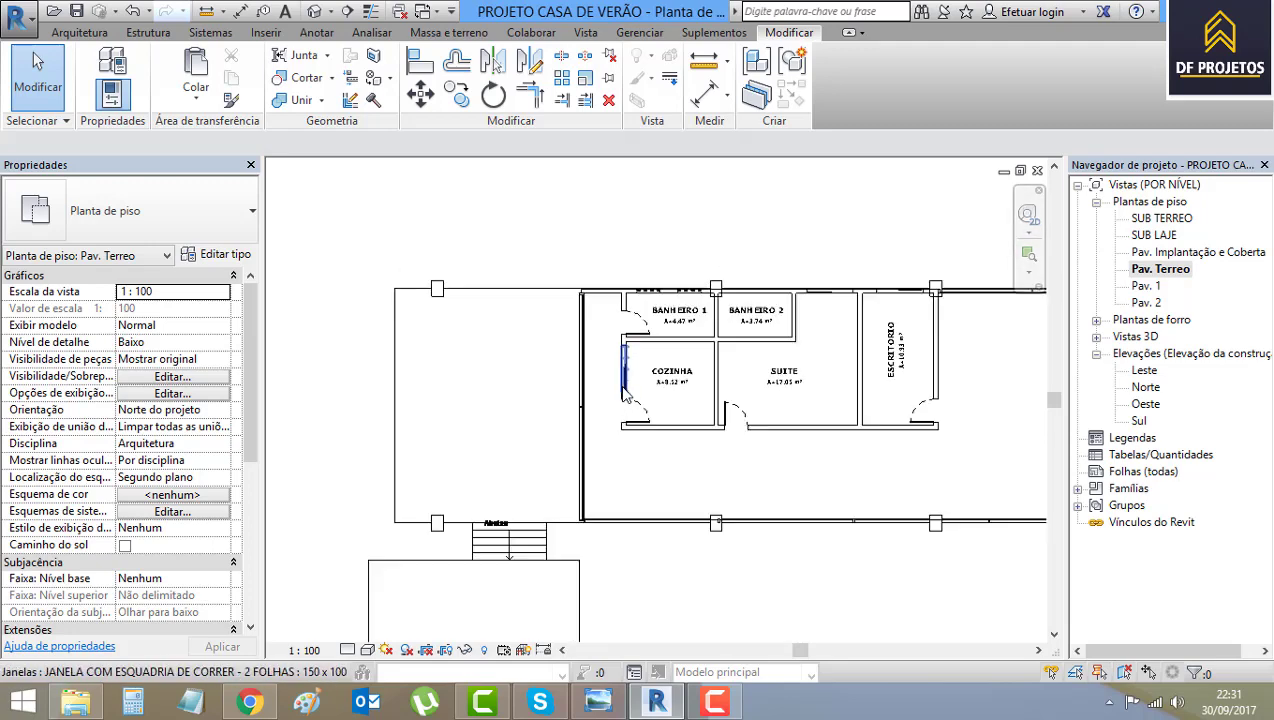
scroll(620, 406, "down", 1)
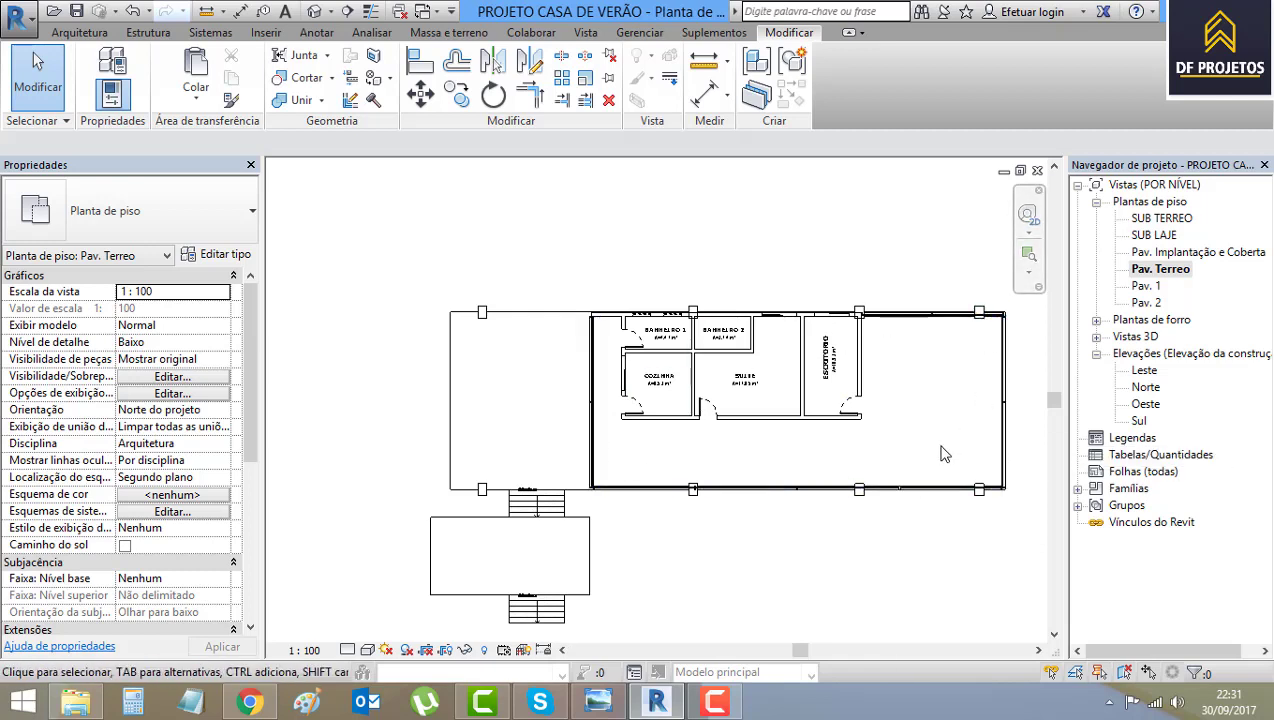
middle_click_drag(984, 408, 944, 414)
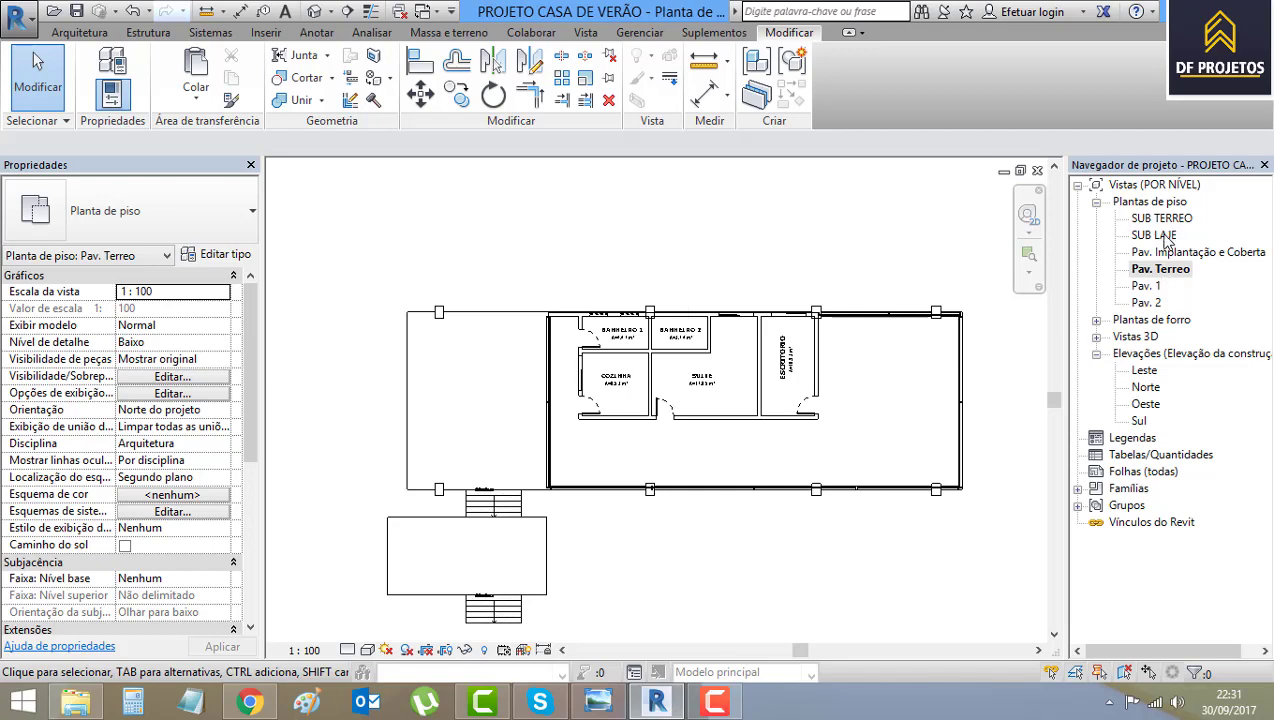
Open the SUB LAJE floor plan
double_click(1155, 235)
scroll(844, 421, "down", 2)
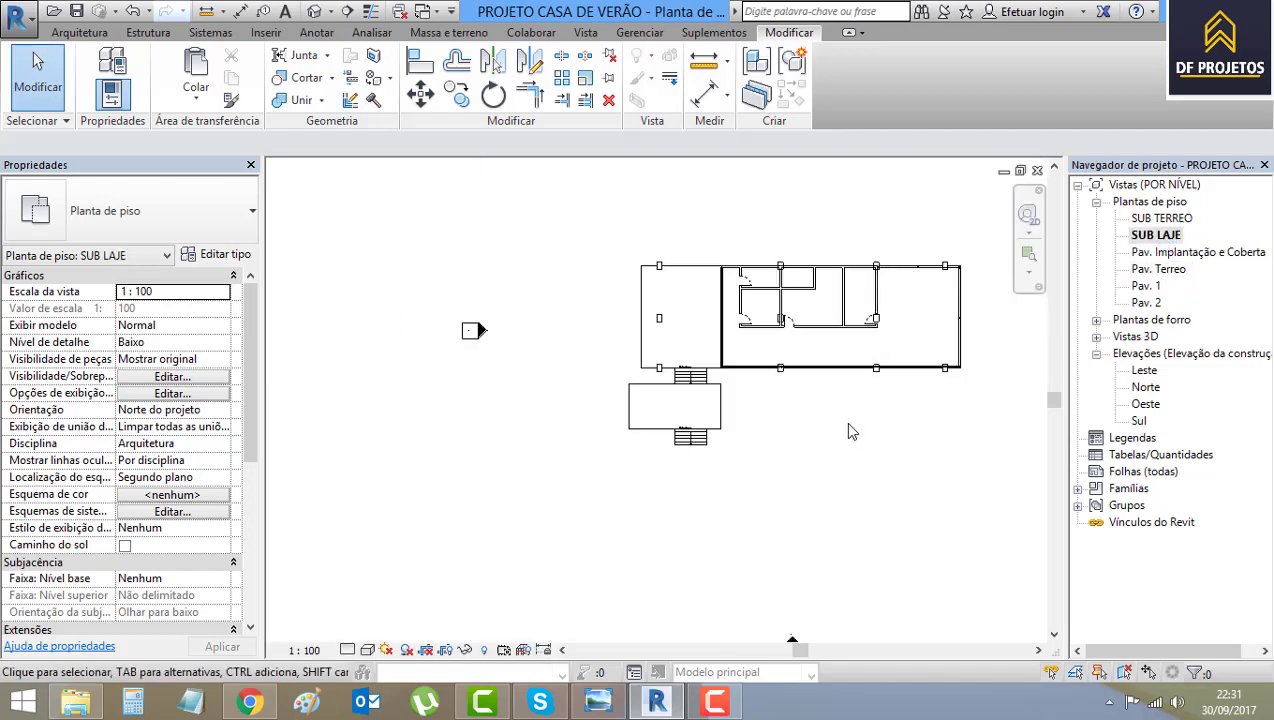
scroll(844, 421, "down", 1)
scroll(696, 402, "up", 3)
Copy the stair's concrete column to the front terrace slab's corner
left_click(585, 296)
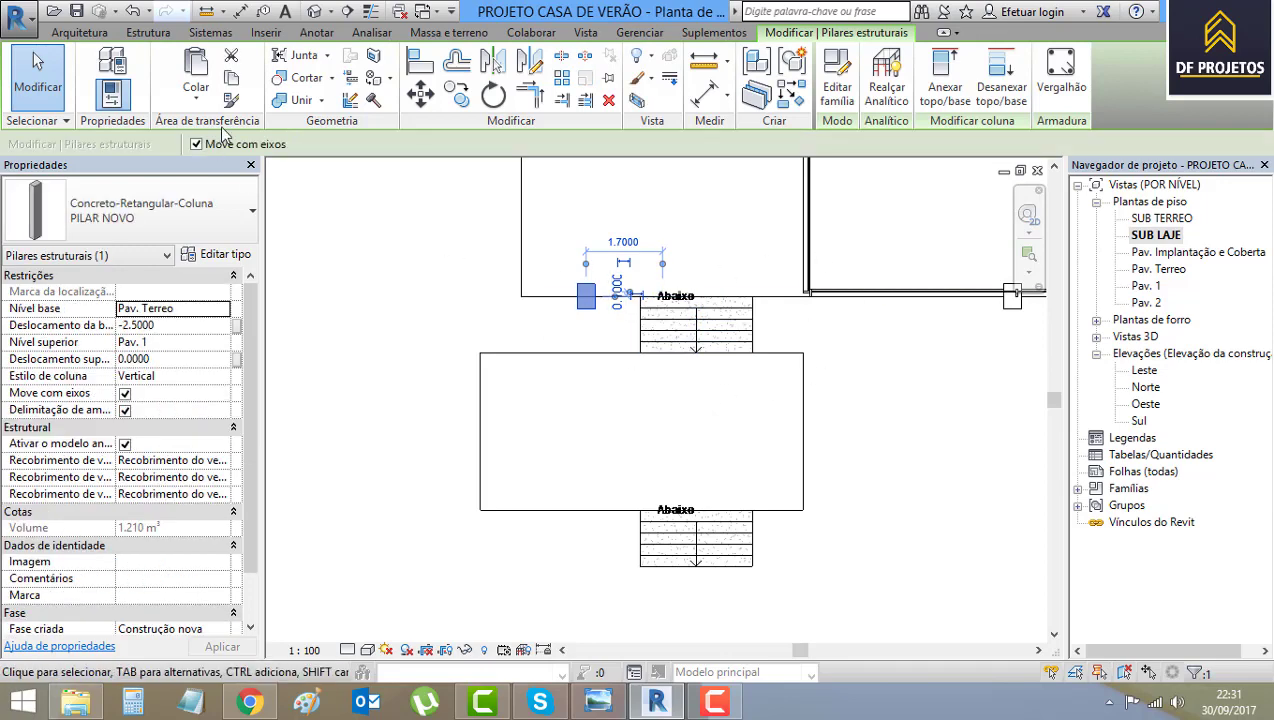
left_click(456, 95)
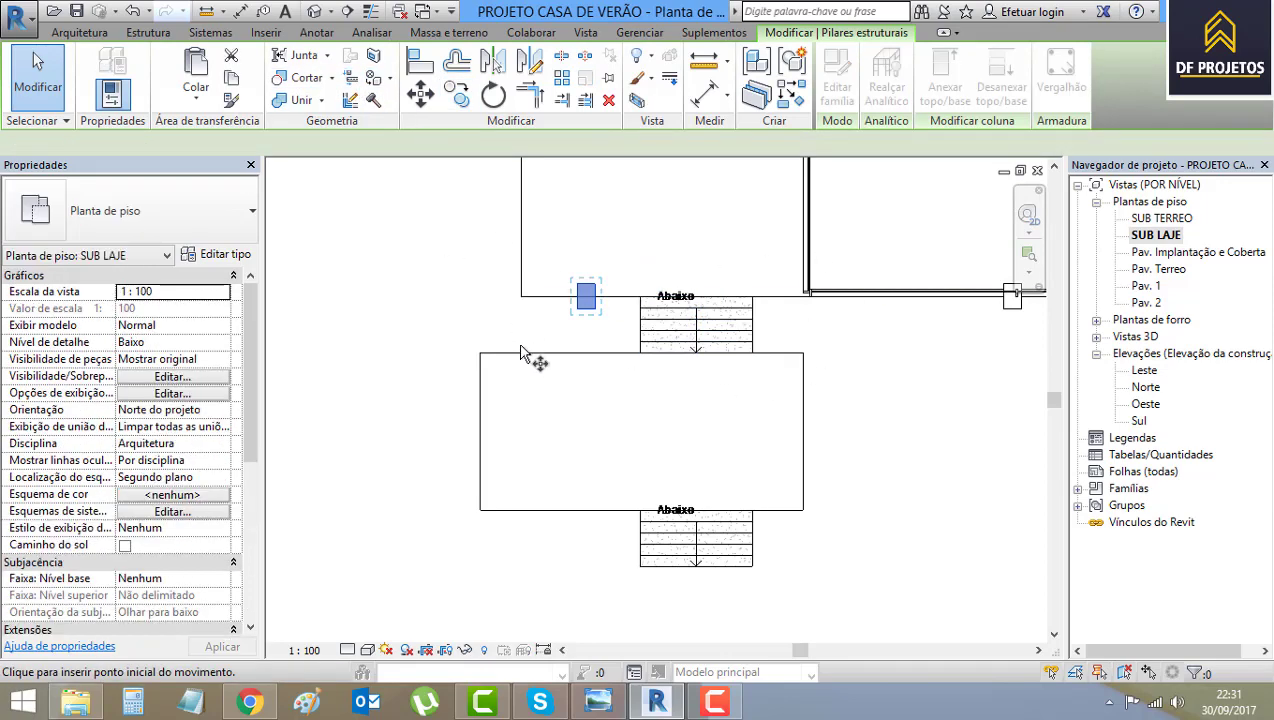
scroll(603, 356, "up", 2)
left_click(613, 257)
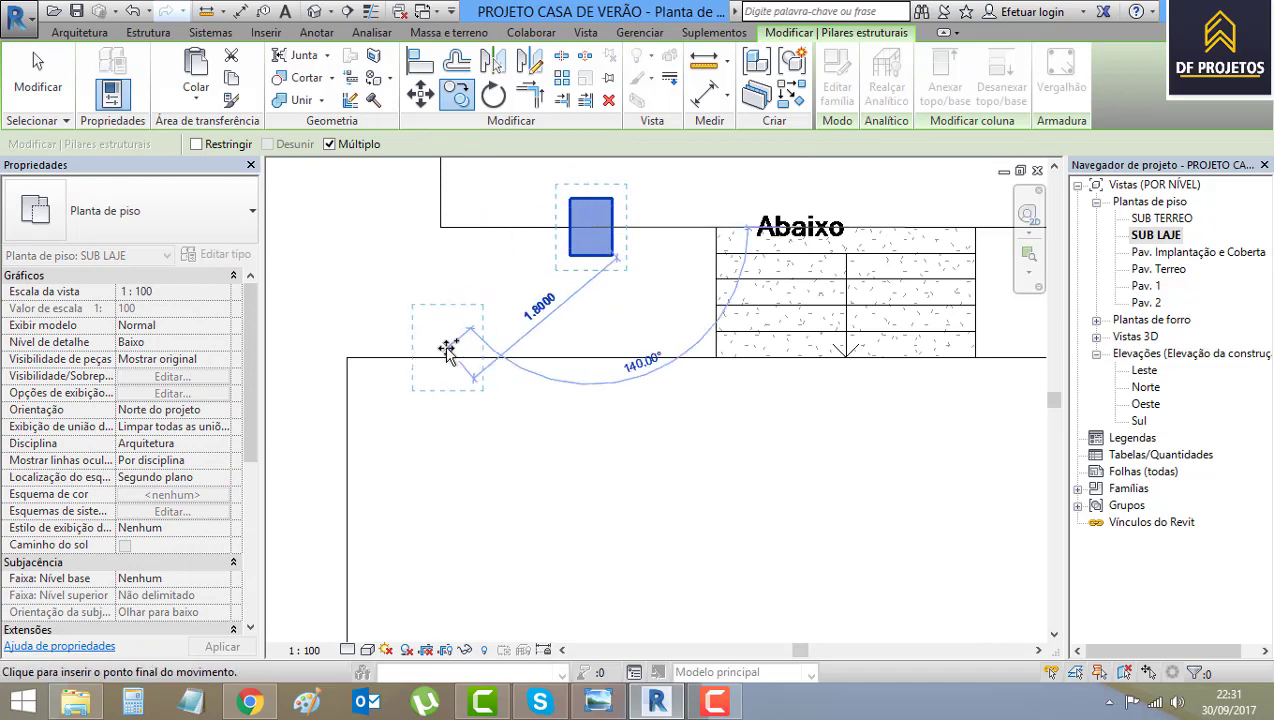
left_click(398, 357)
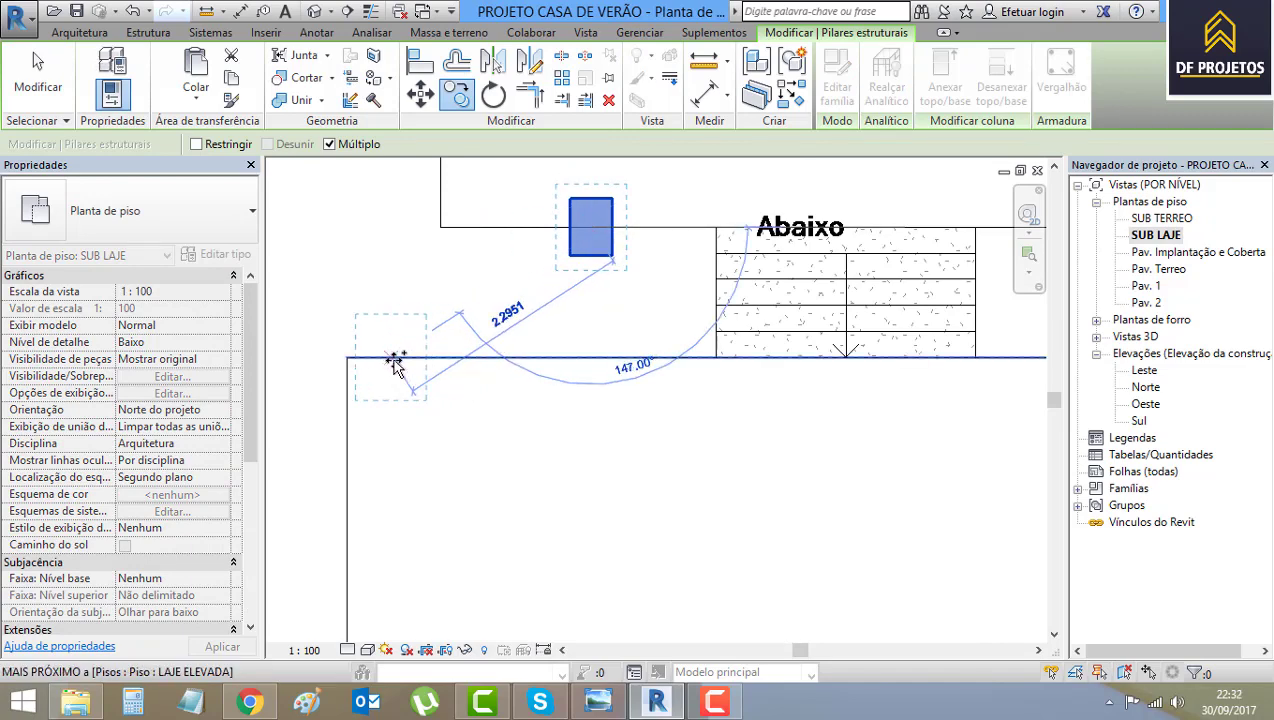
left_click(420, 386)
key("Escape")
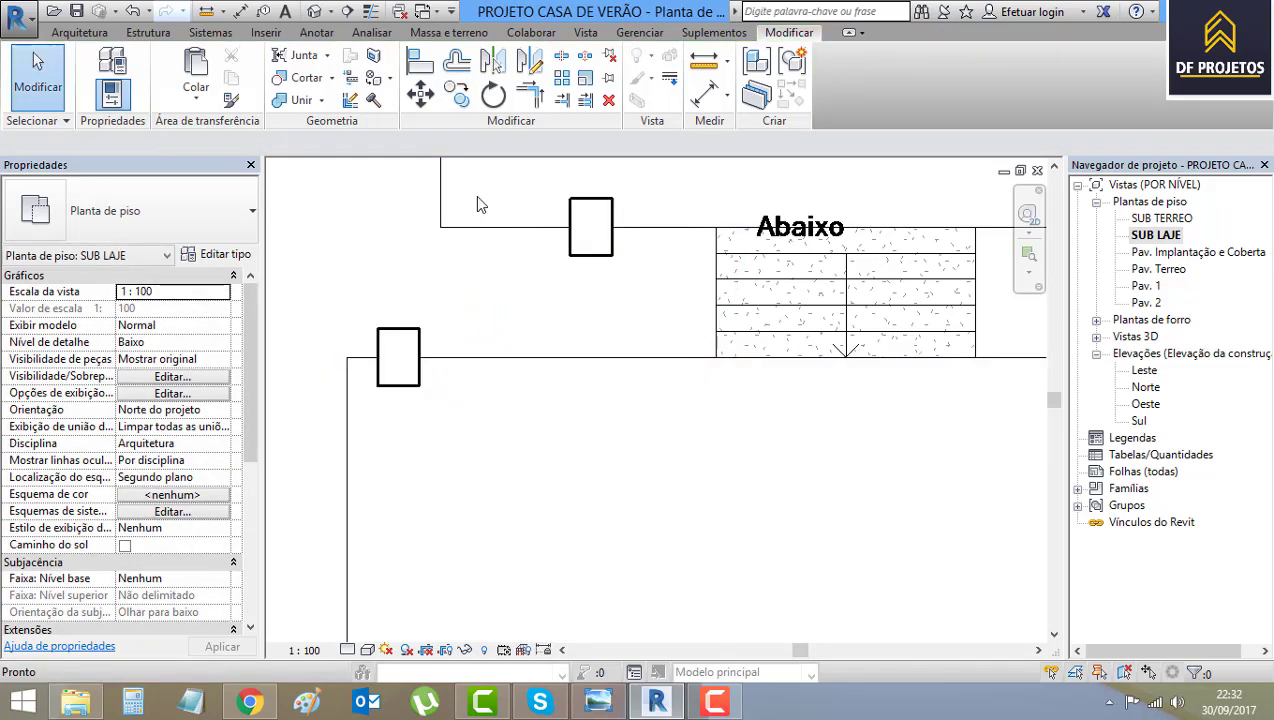
In 3D, select the copied column and set its base level to SUB LAJE
left_click(314, 11)
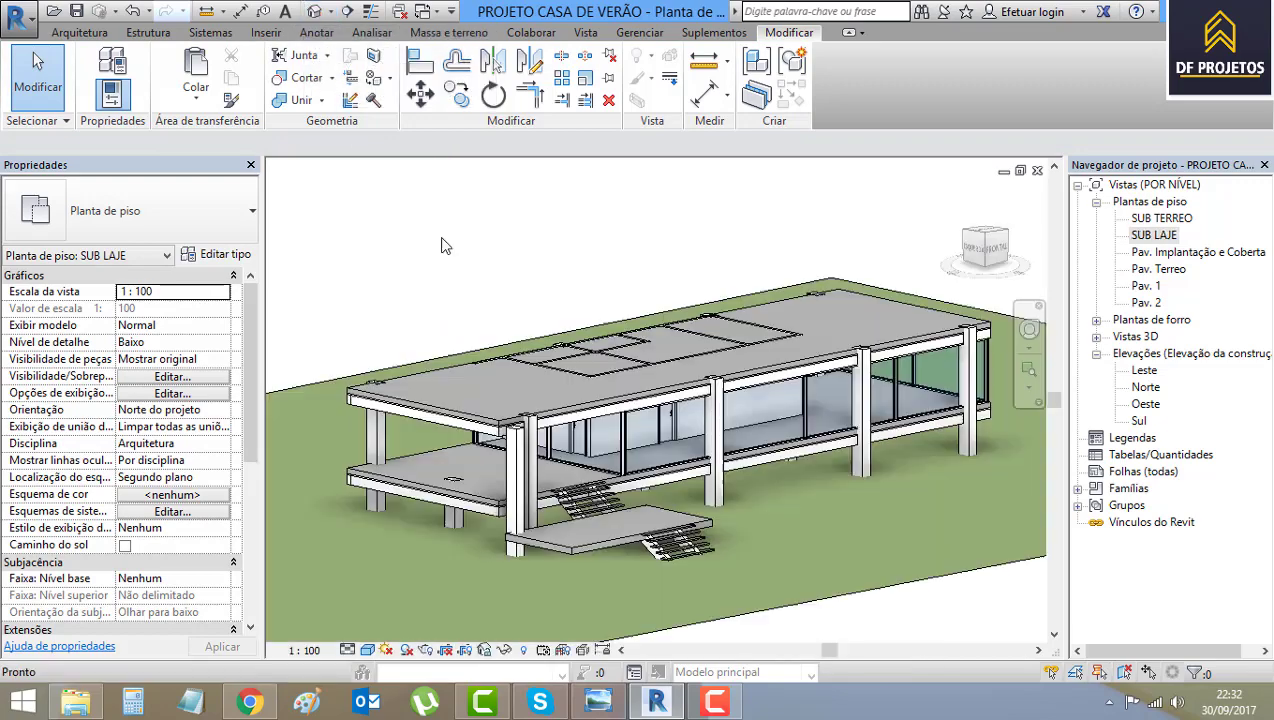
scroll(545, 563, "up", 3)
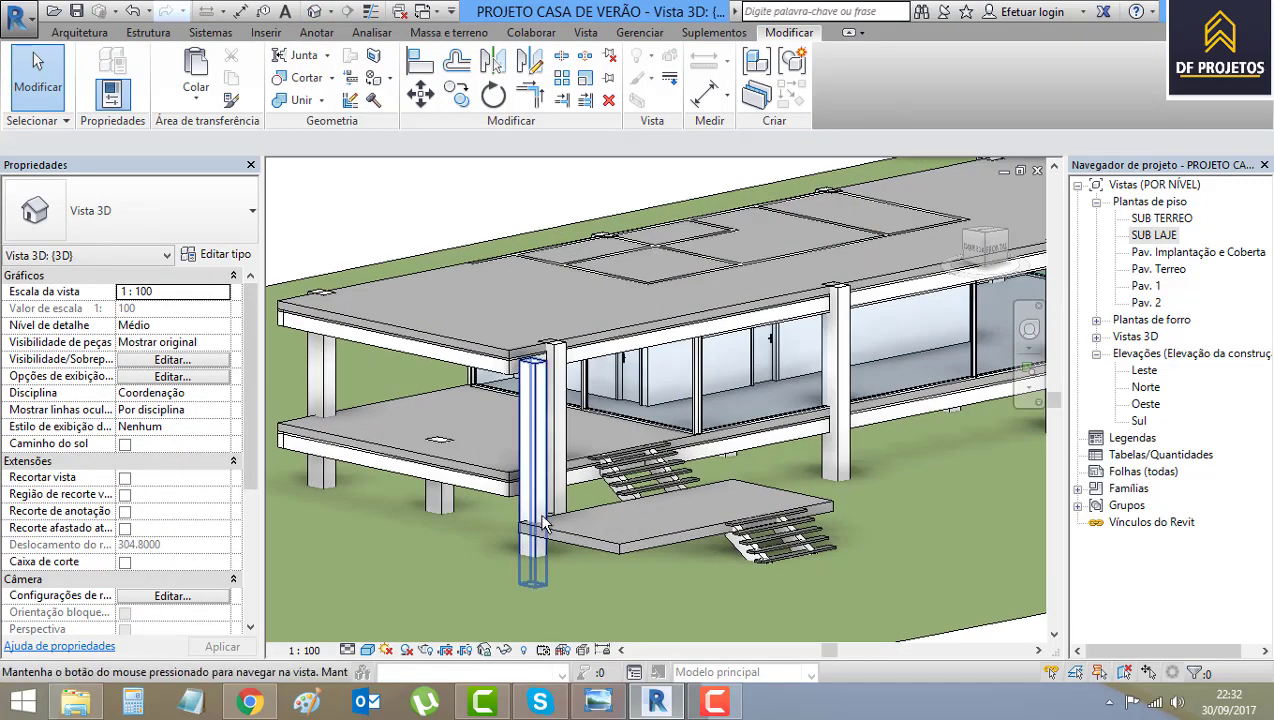
mouse_move(540, 524)
middle_mouse_down("shift")
mouse_move(650, 549)
mouse_move(700, 540)
middle_mouse_up("shift")
middle_click_drag(640, 400, 690, 285)
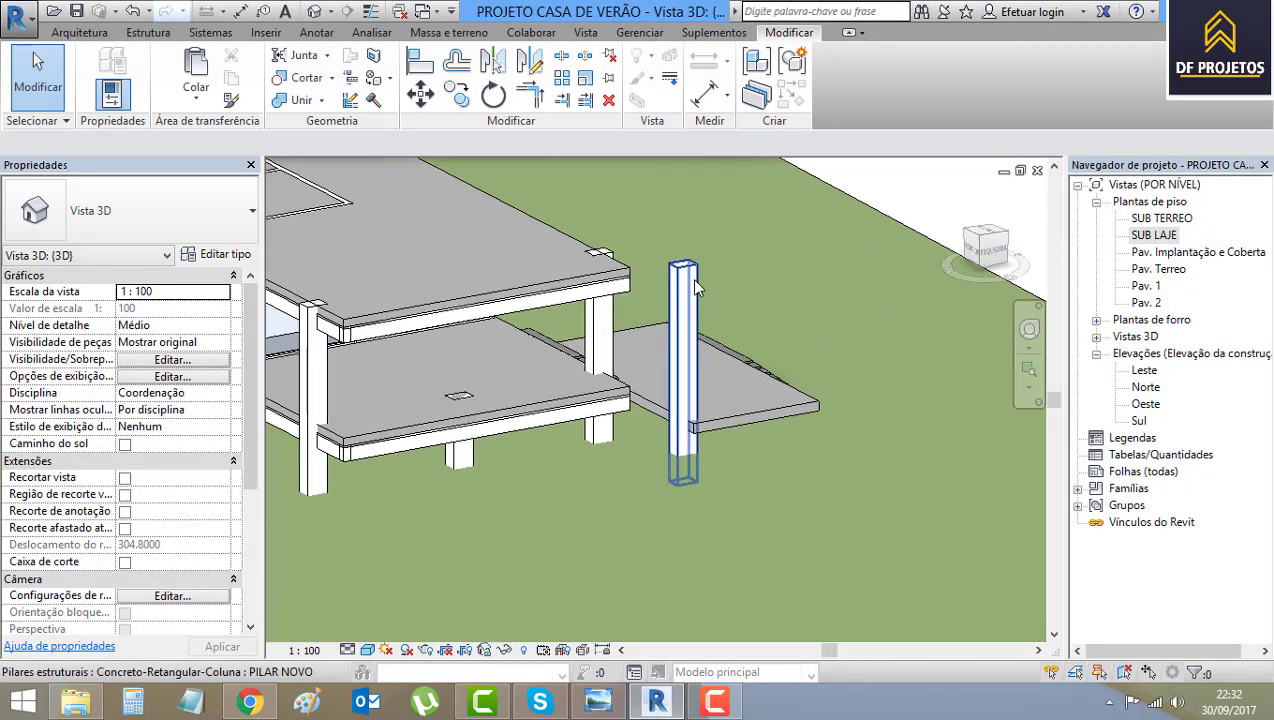
left_click(690, 285)
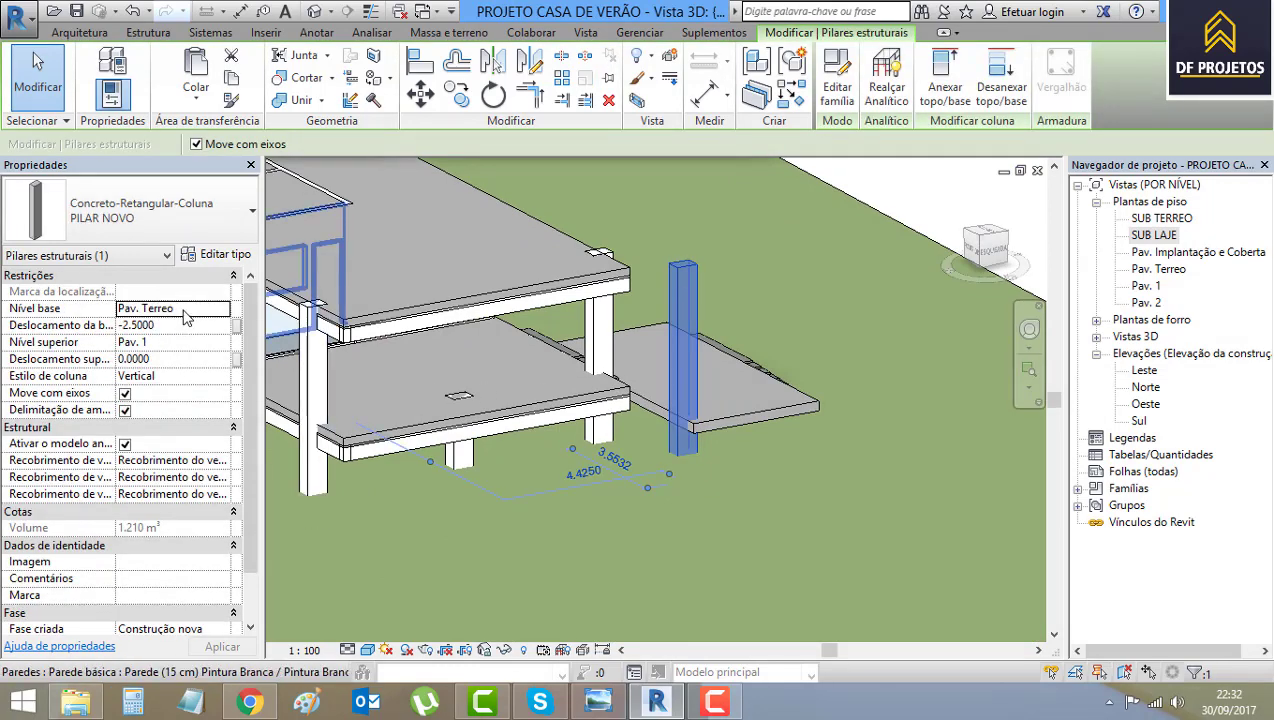
left_click(185, 312)
left_click(222, 310)
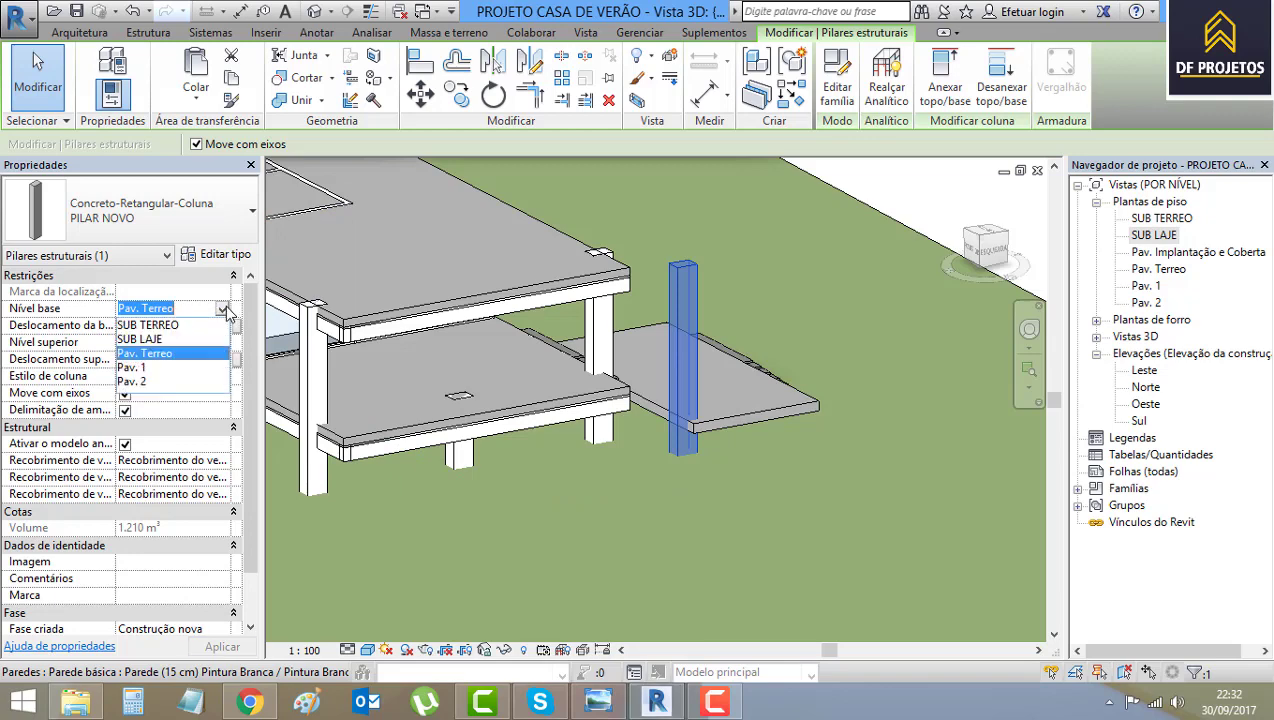
left_click(158, 339)
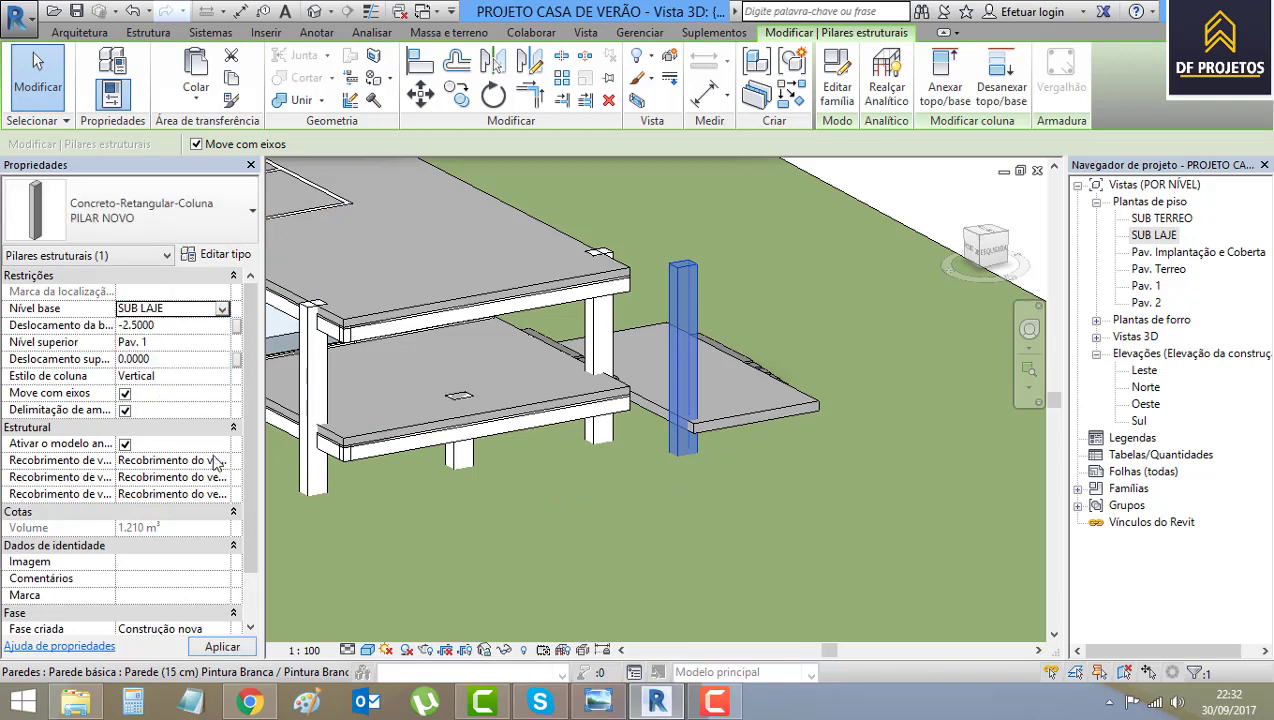
left_click(222, 648)
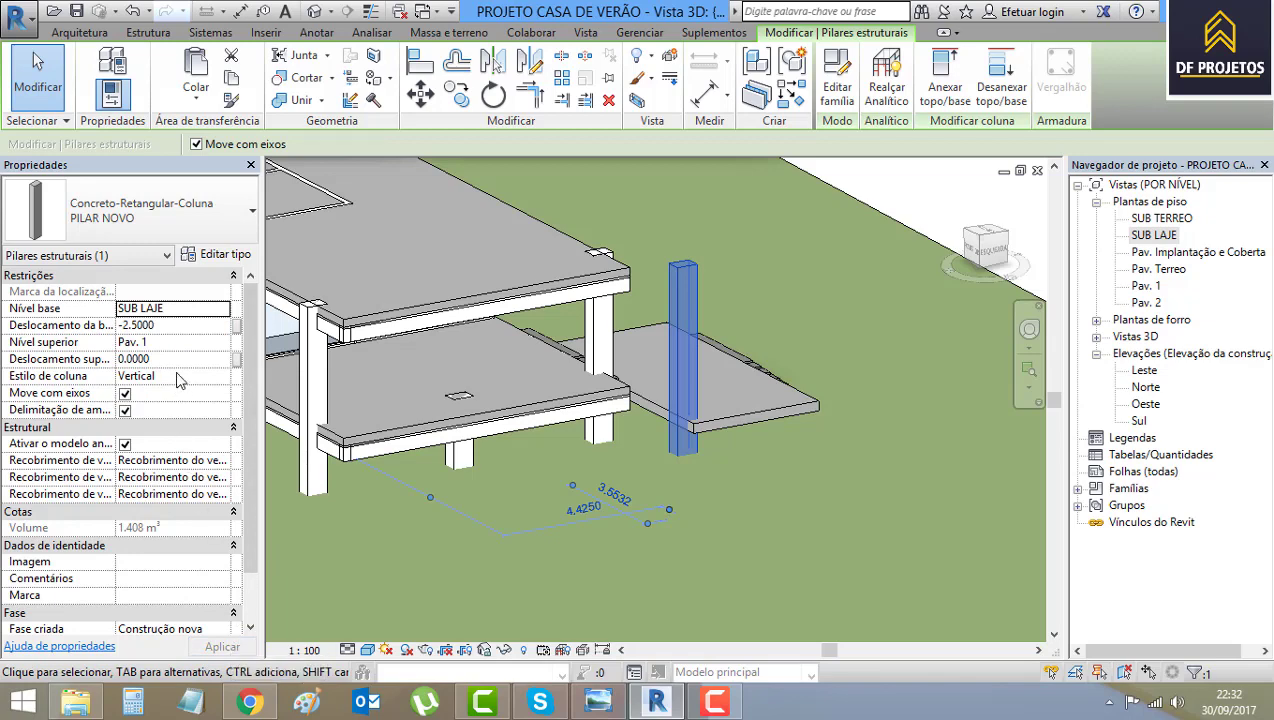
Change the column's base level to SUB TERREO
left_click(194, 324)
left_click(194, 308)
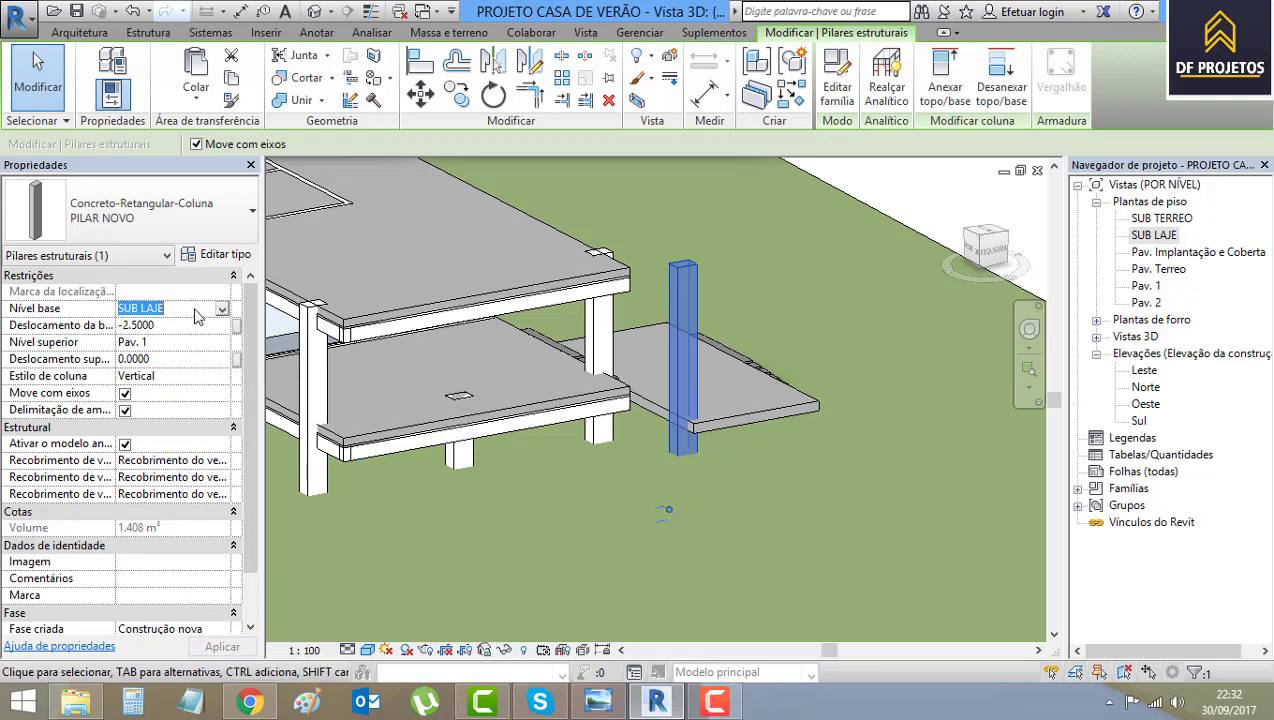
left_click(224, 311)
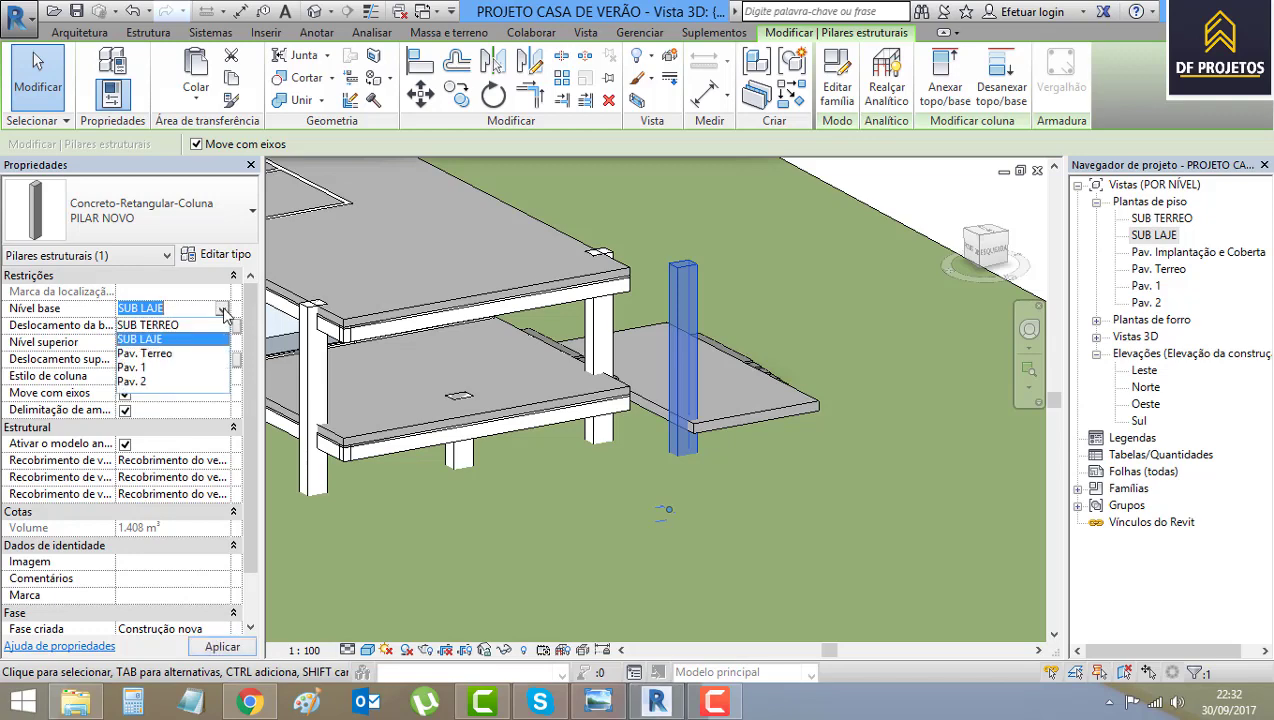
left_click(175, 325)
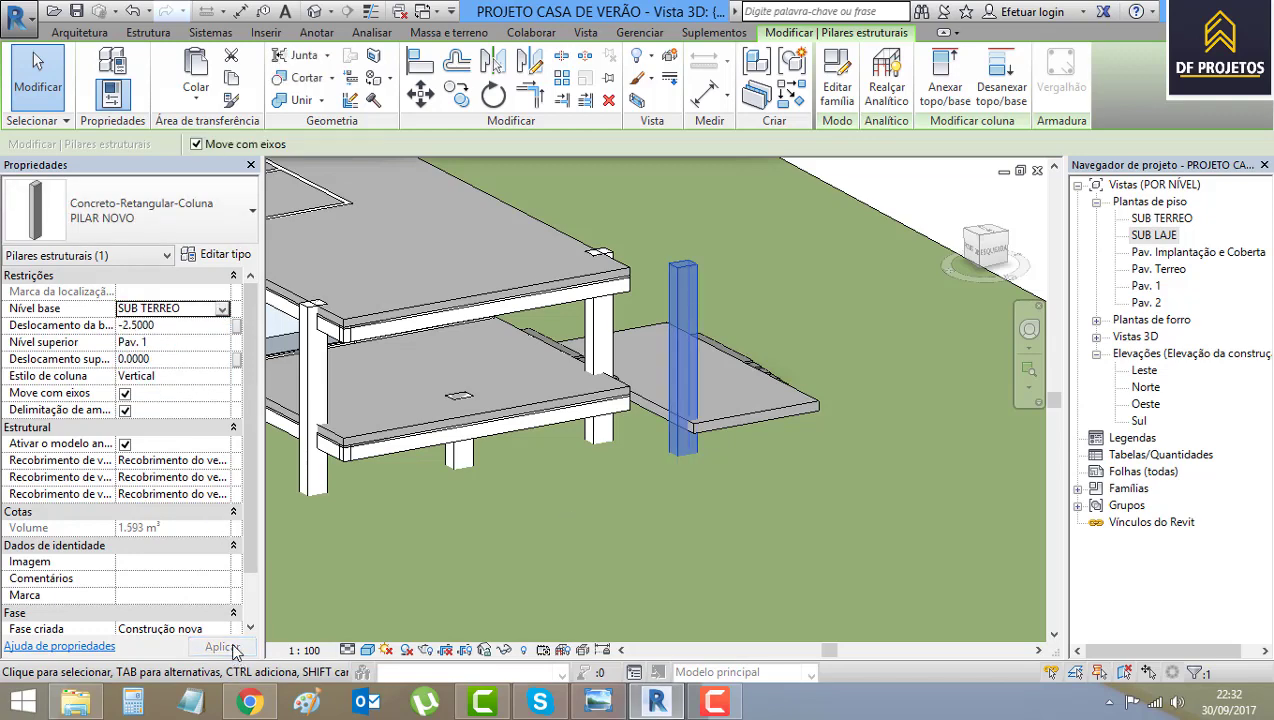
key("Escape")
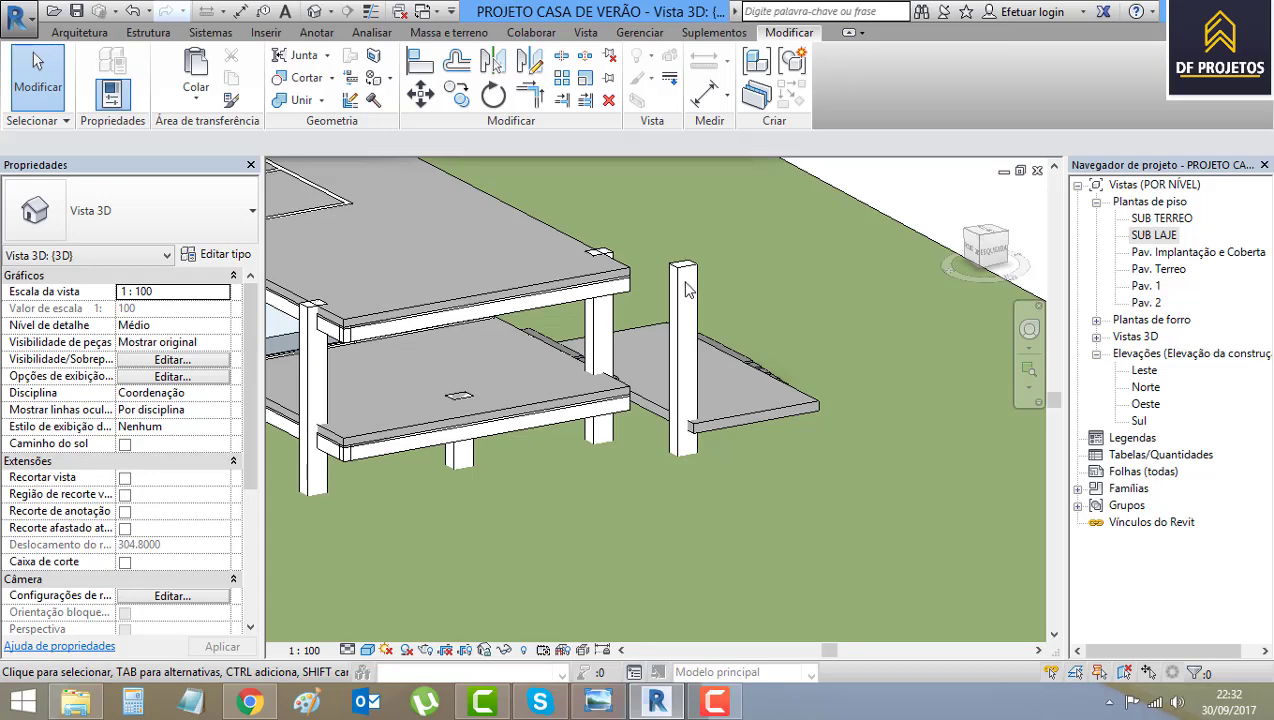
left_click(686, 295)
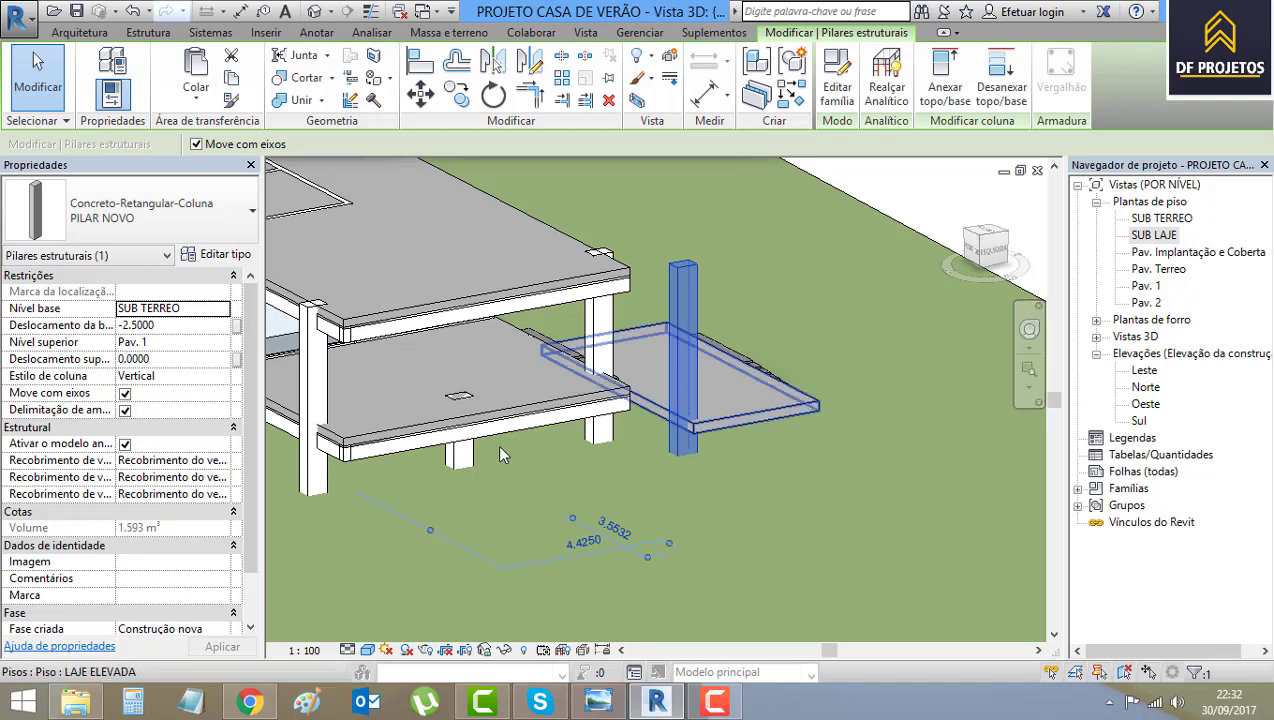
Set the column's base offset to 0 and apply it
left_click(170, 325)
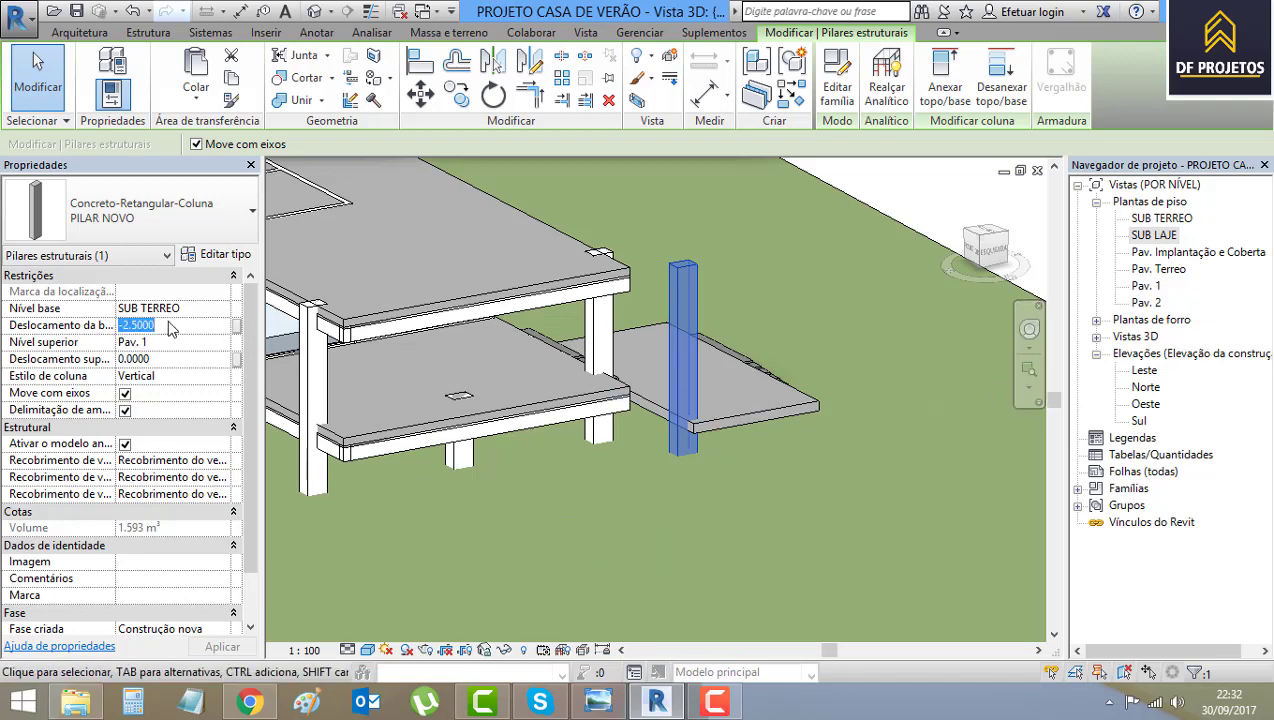
type("0")
left_click(222, 646)
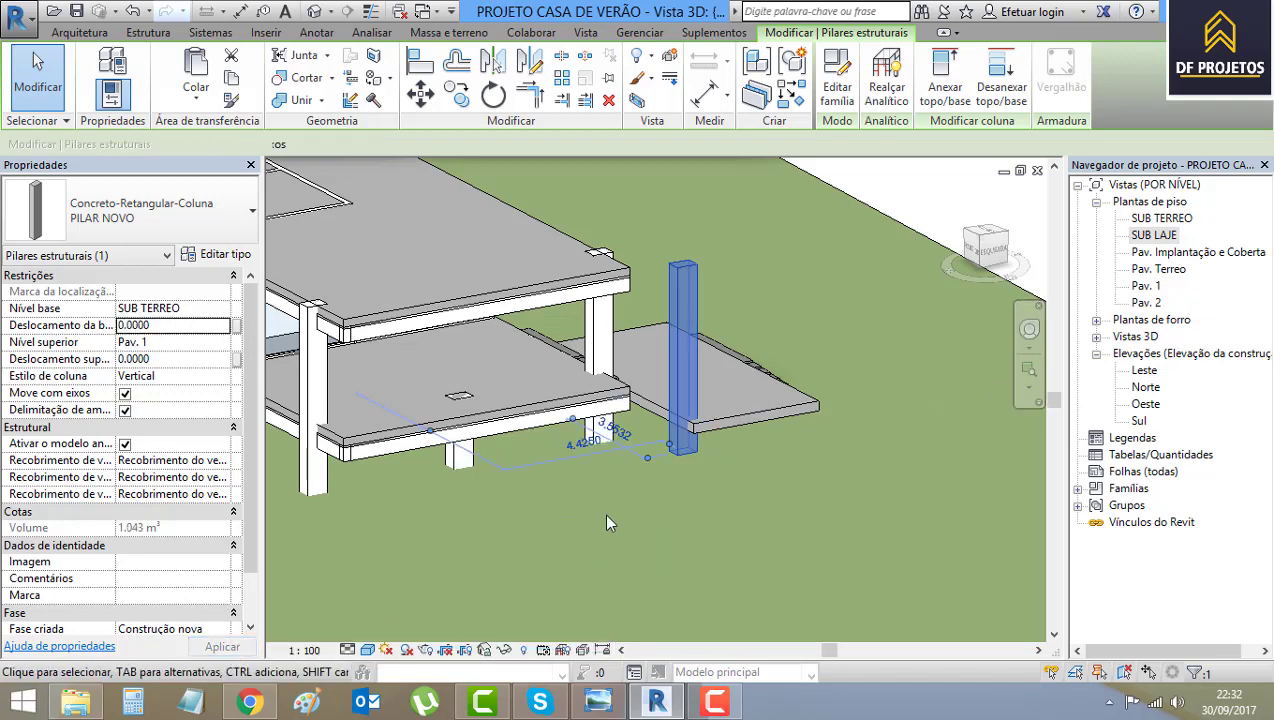
left_click(637, 541)
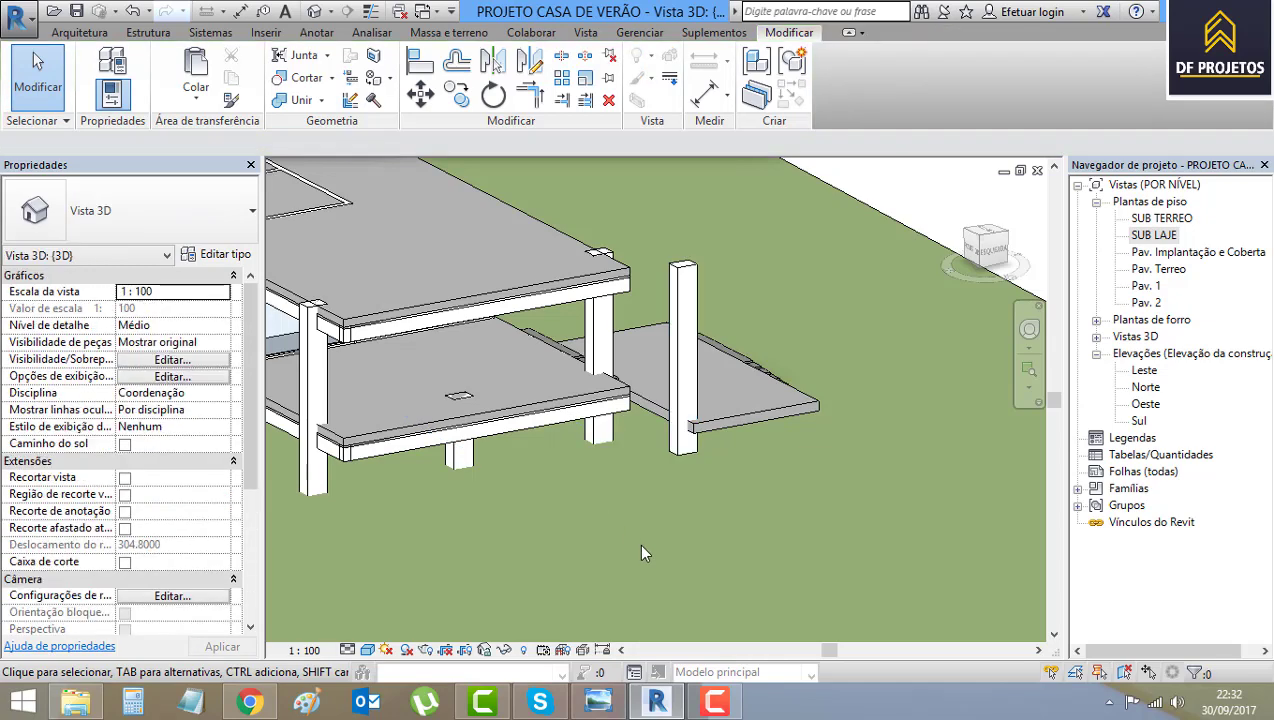
left_click(700, 270)
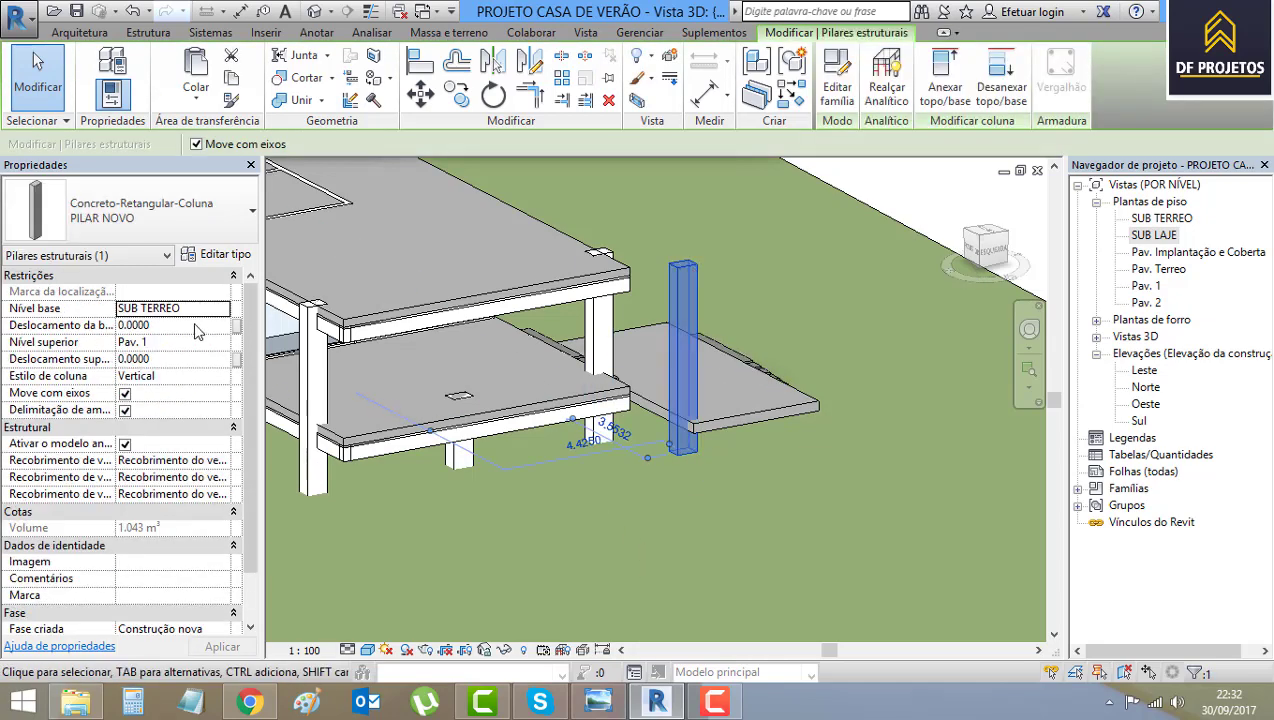
left_click(764, 291)
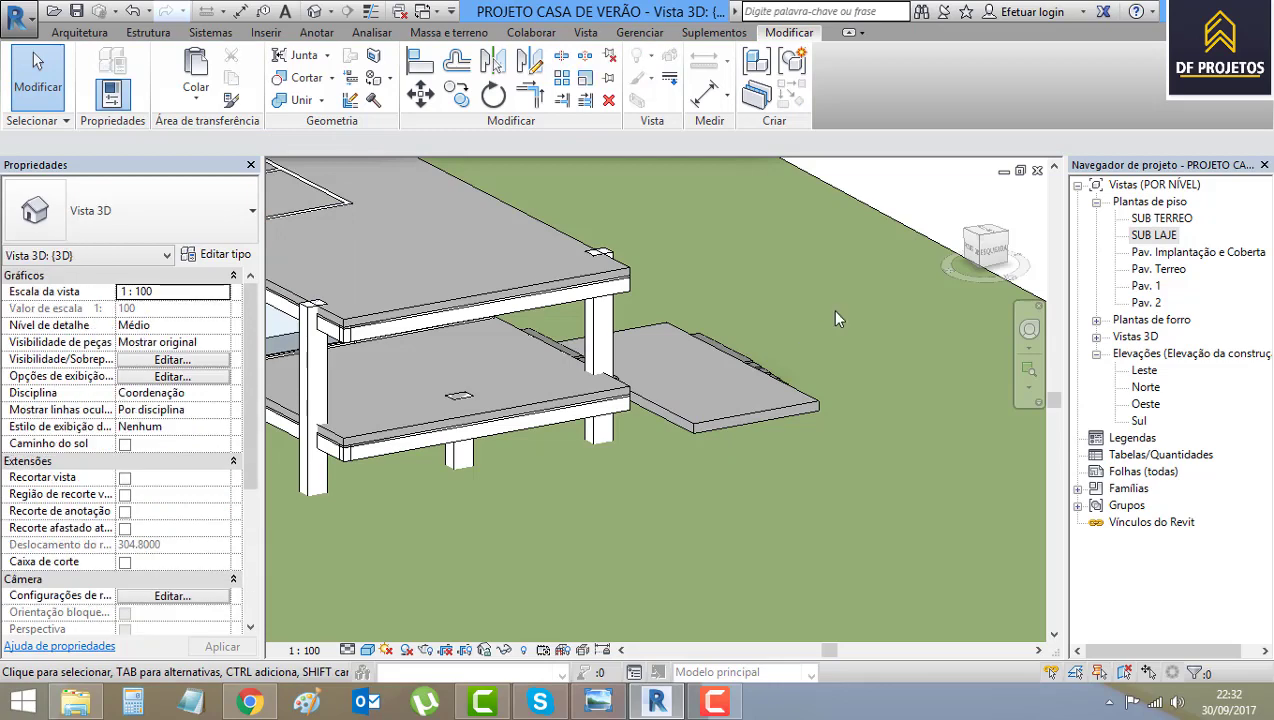
On the SUB LAJE plan, place a new structural column at the terrace slab corner
double_click(1158, 235)
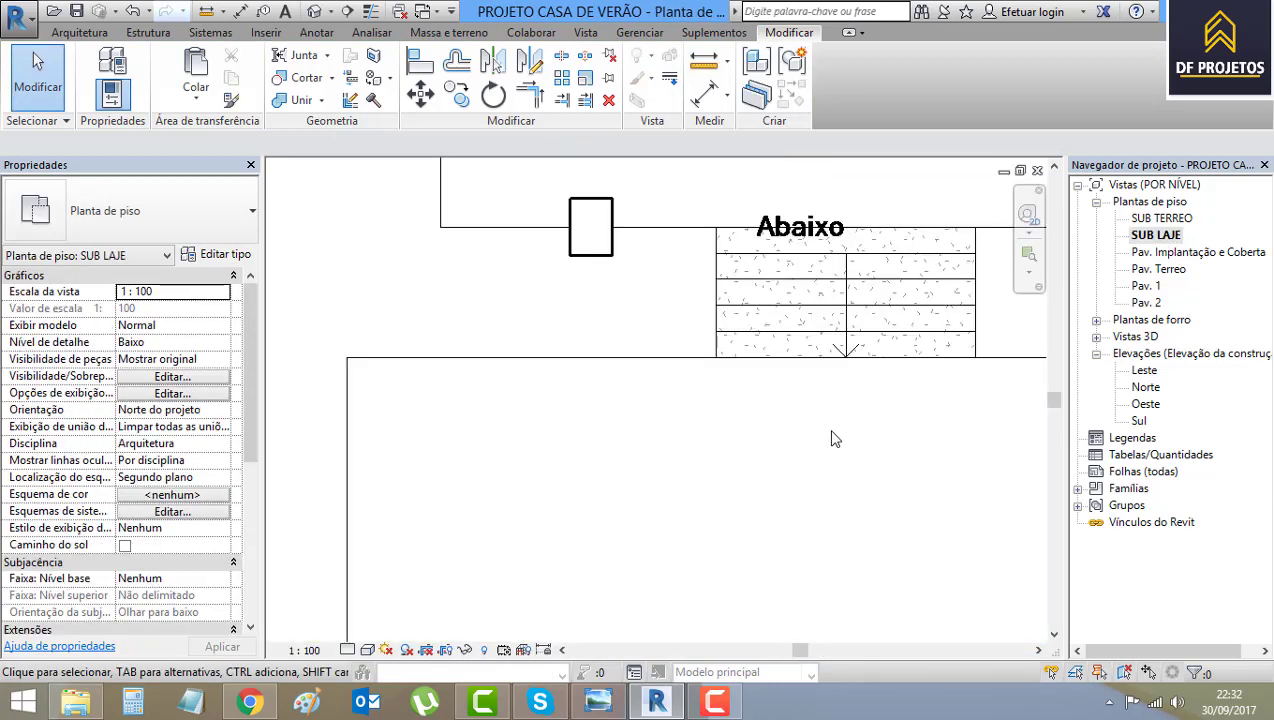
scroll(820, 445, "down", 3)
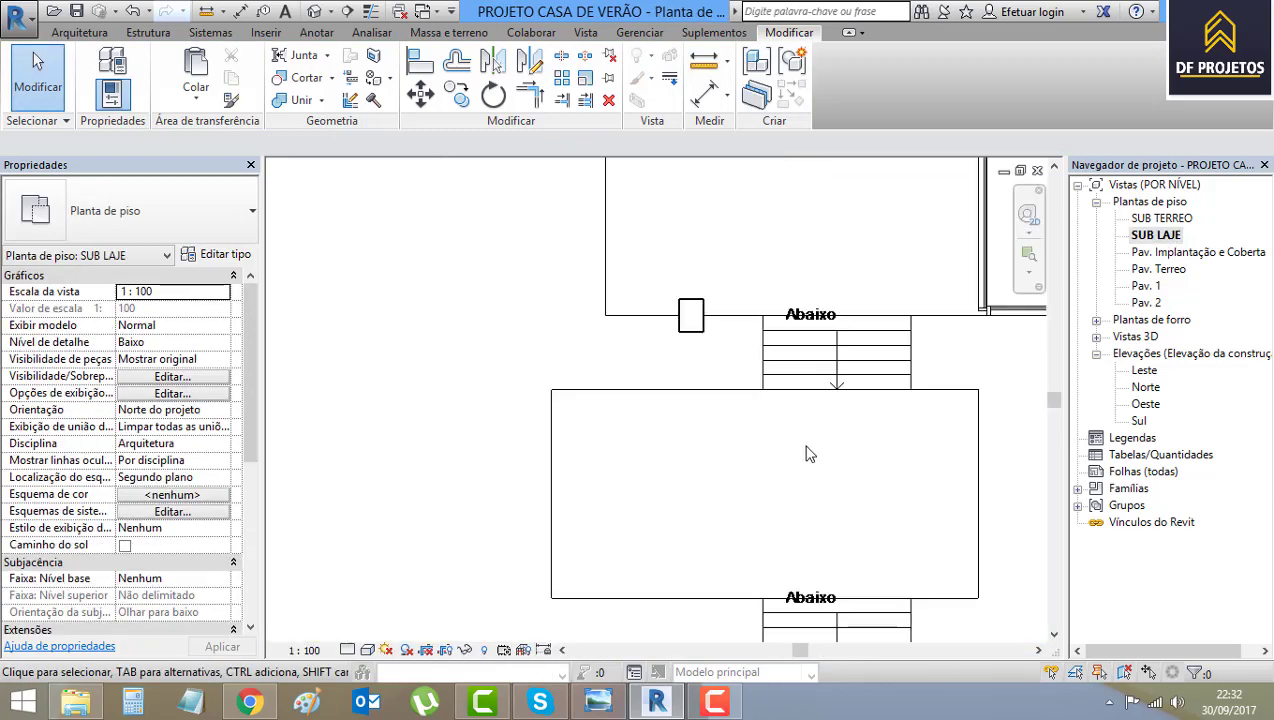
left_click(82, 32)
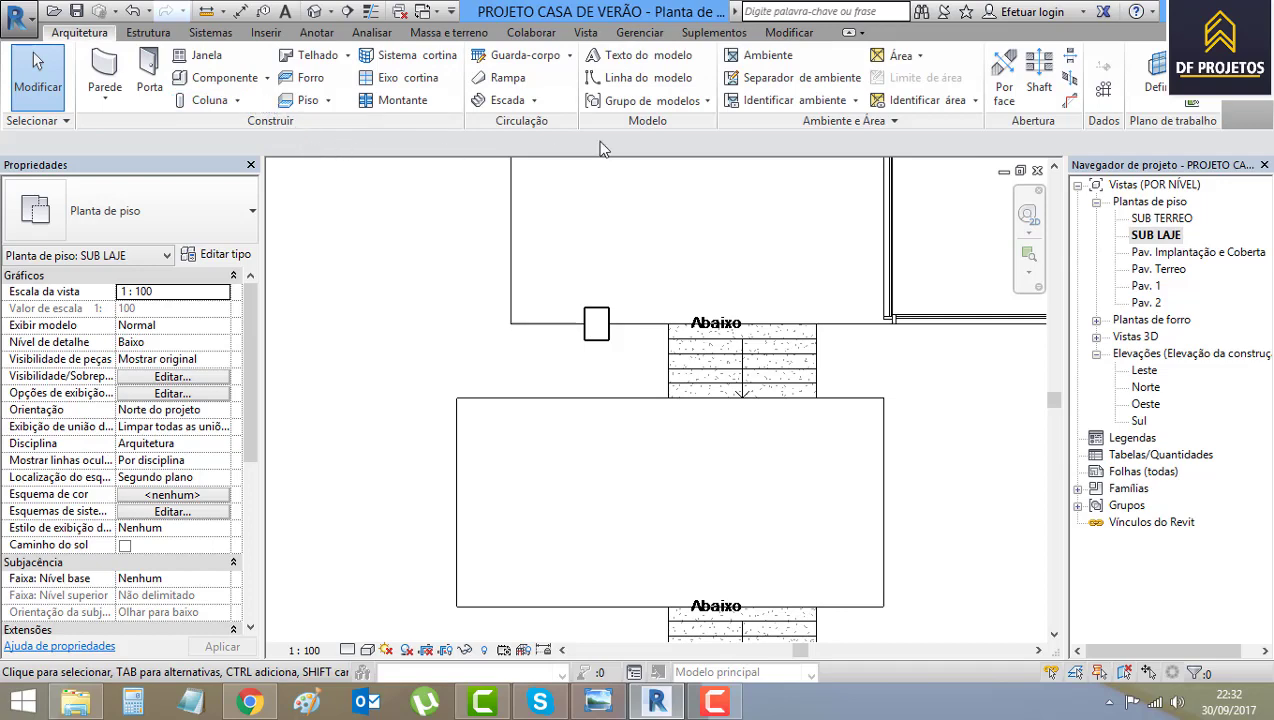
left_click(207, 100)
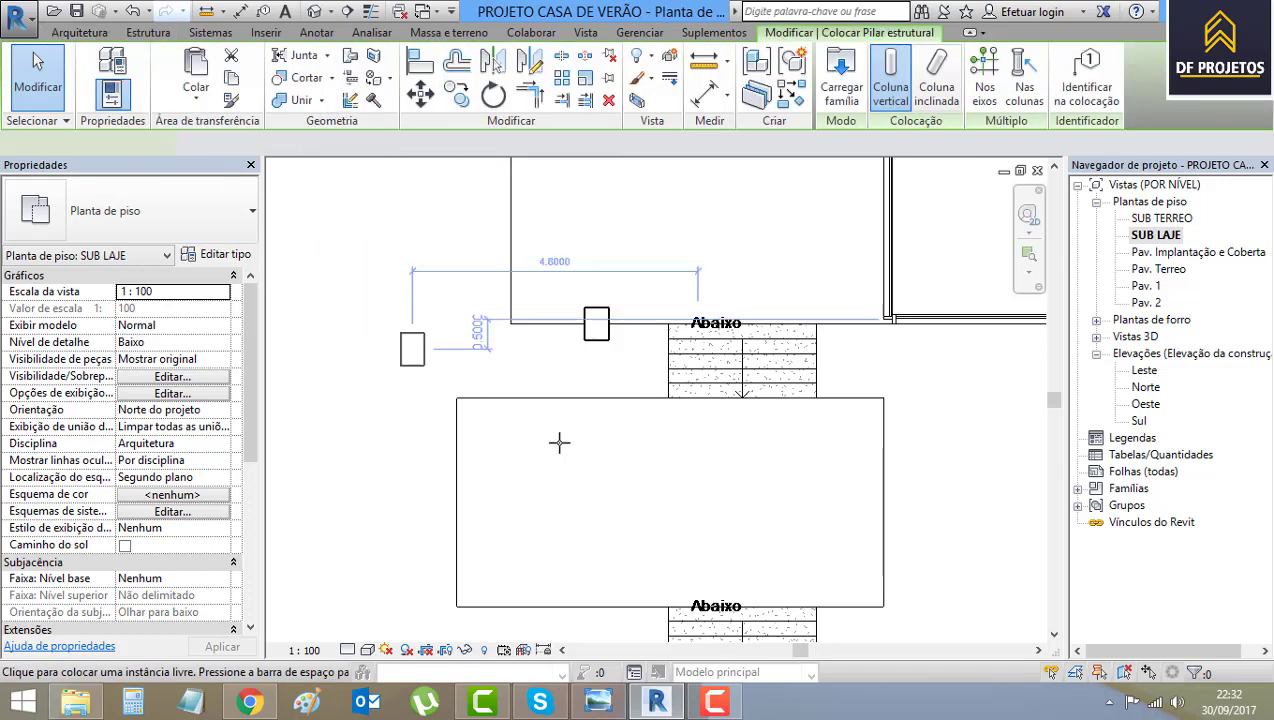
scroll(490, 330, "up", 3)
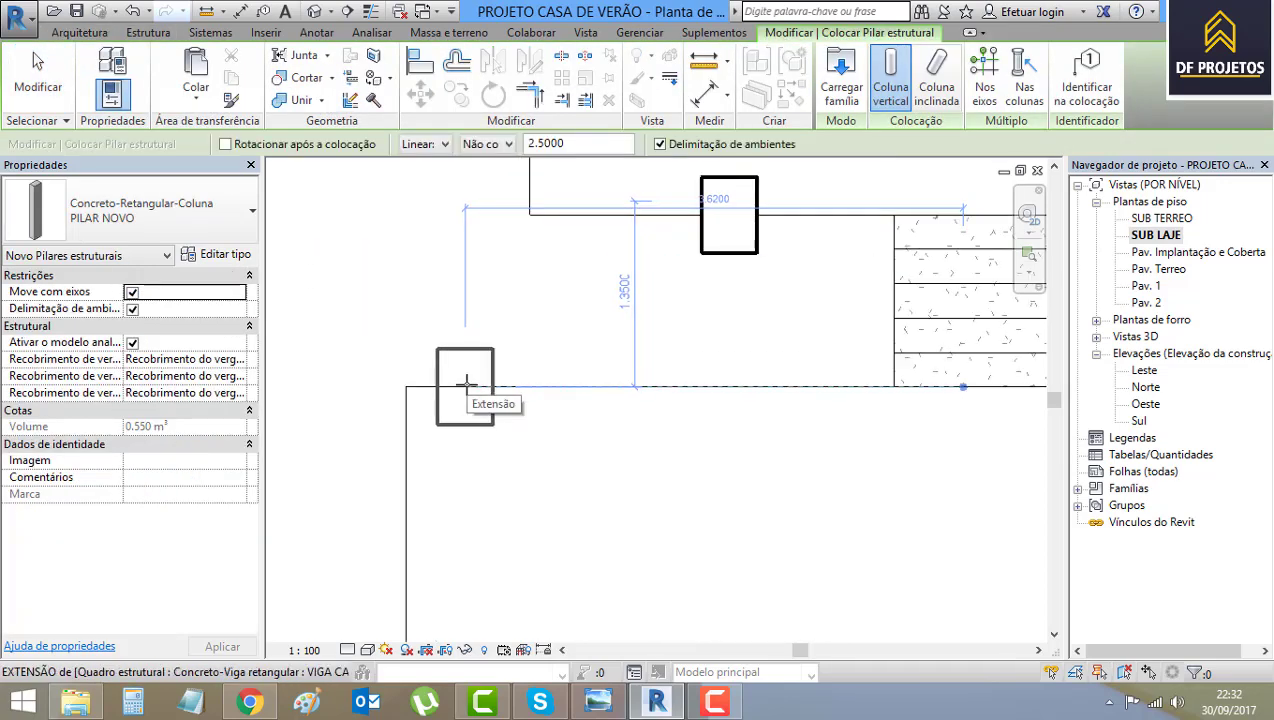
left_click(484, 318)
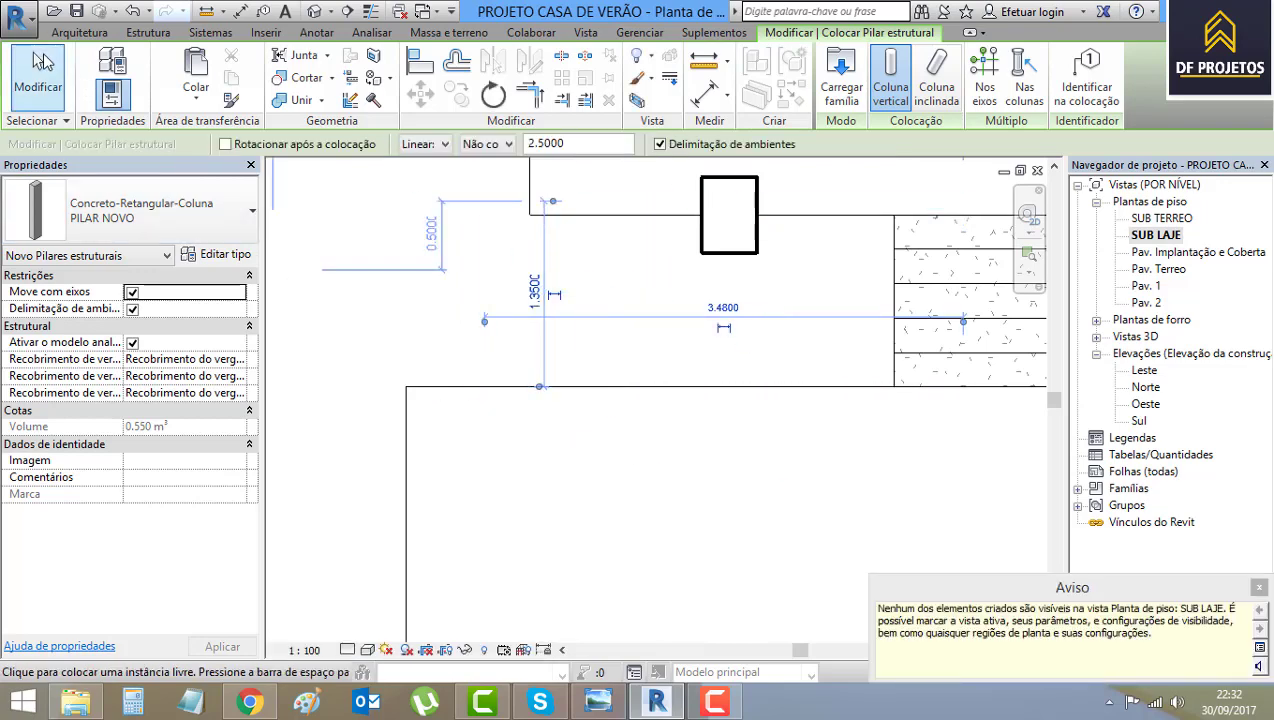
left_click(40, 62)
View the terrace slab and its new column in 3D beside the main slab
left_click(314, 11)
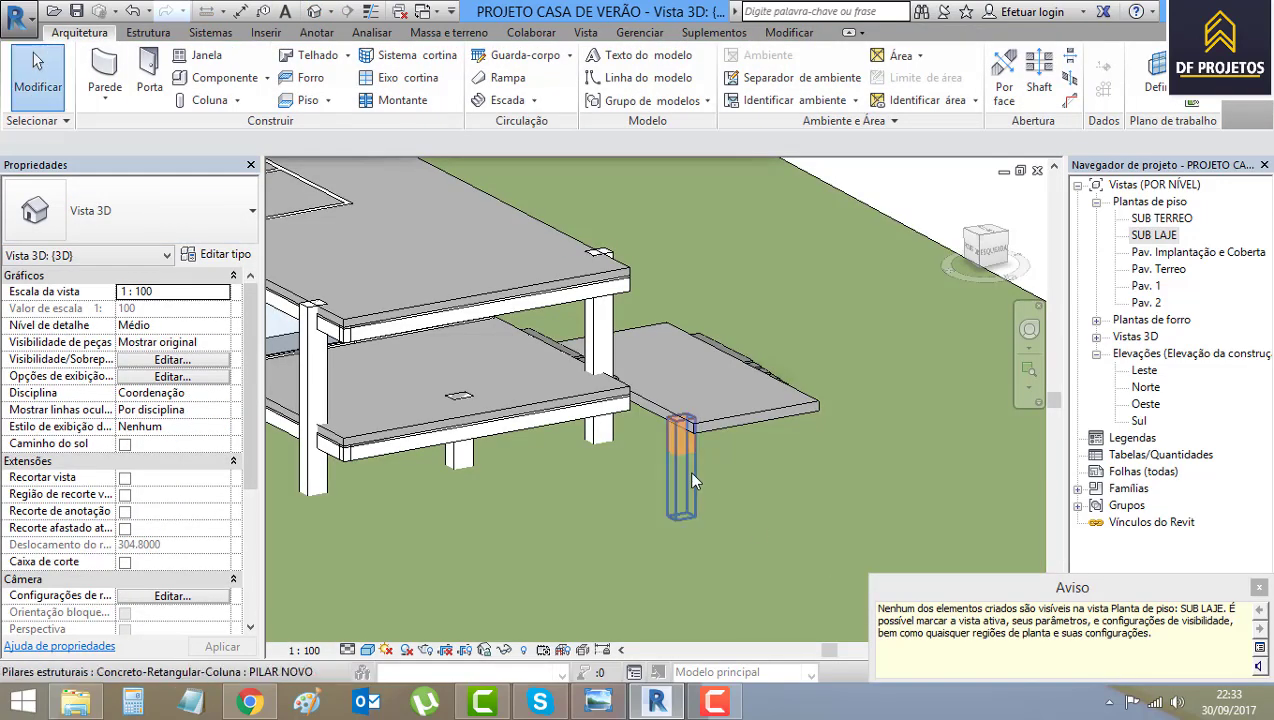
scroll(688, 470, "up", 3)
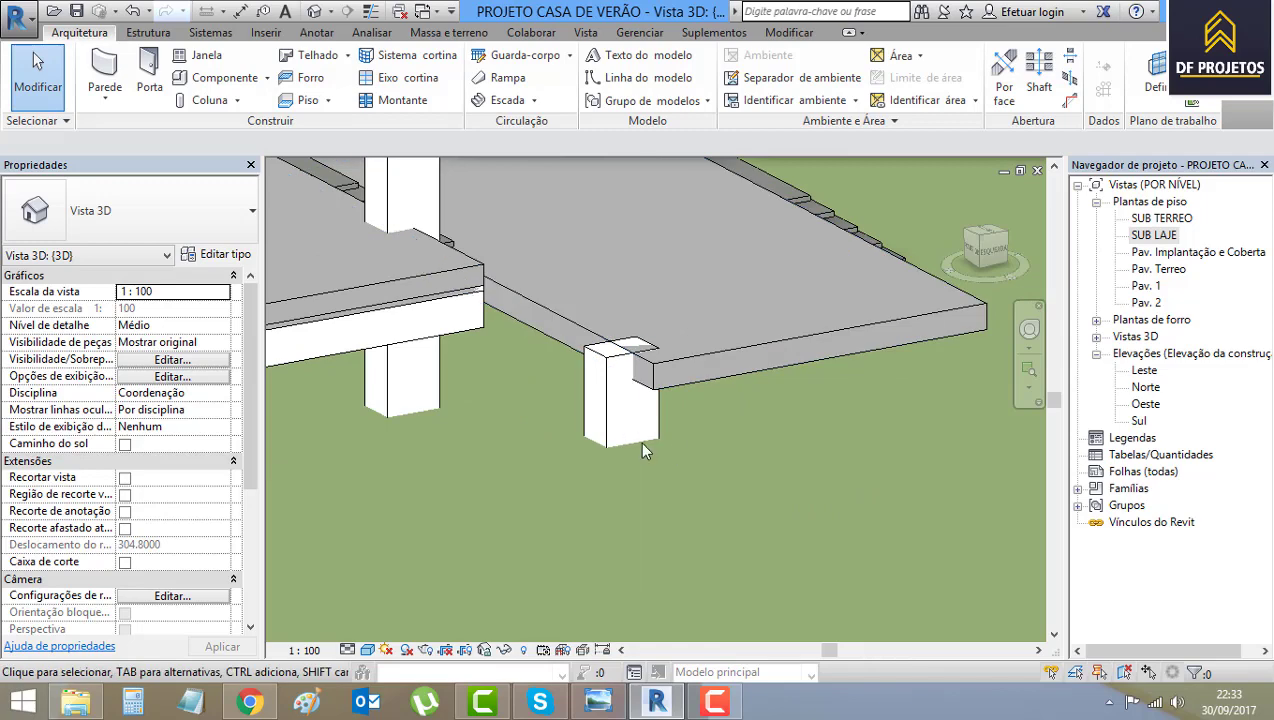
scroll(753, 437, "down", 3)
scroll(753, 437, "down", 2)
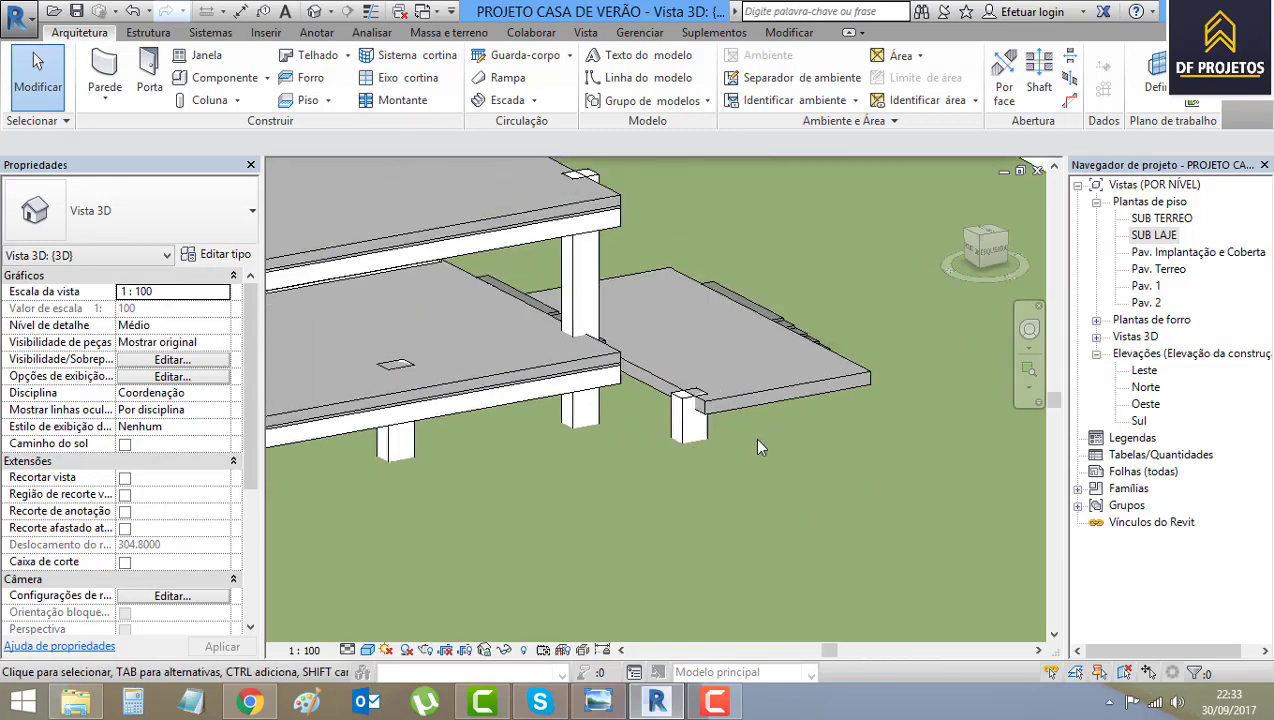
Open the SUB TERREO floor plan, passing through SUB LAJE
double_click(1155, 235)
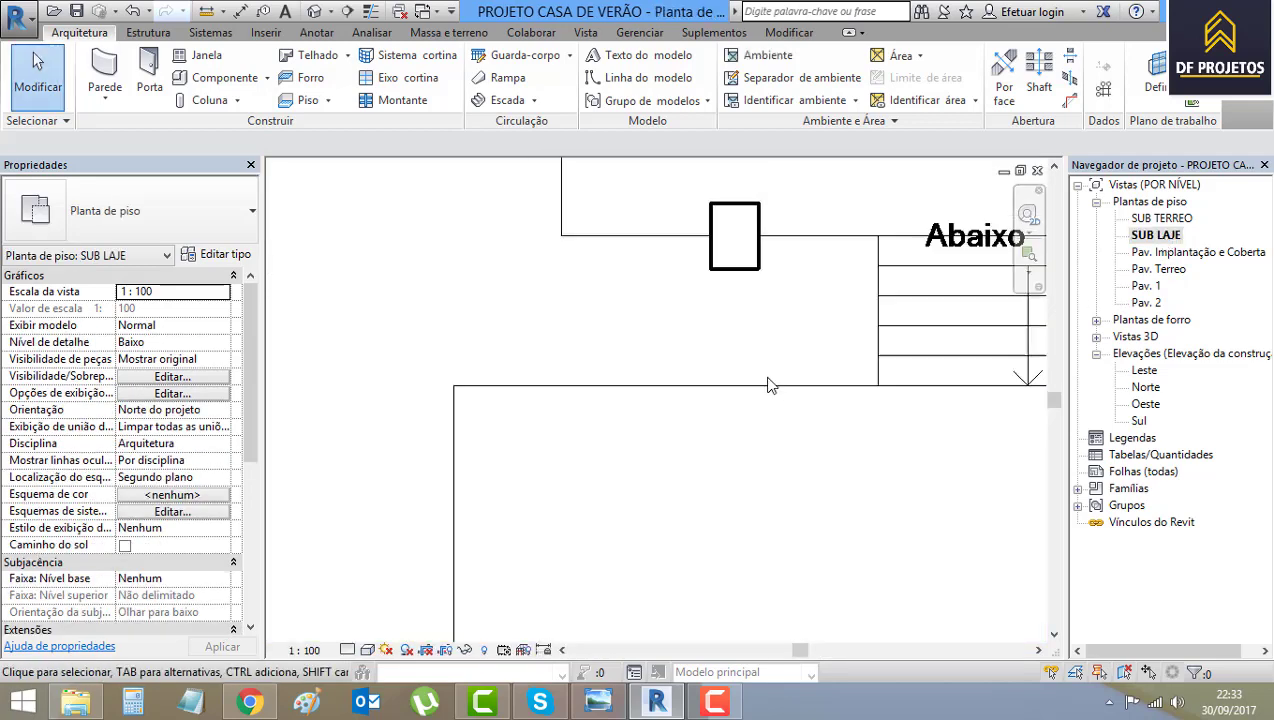
scroll(766, 384, "down", 2)
scroll(750, 392, "up", 2)
scroll(736, 336, "down", 1)
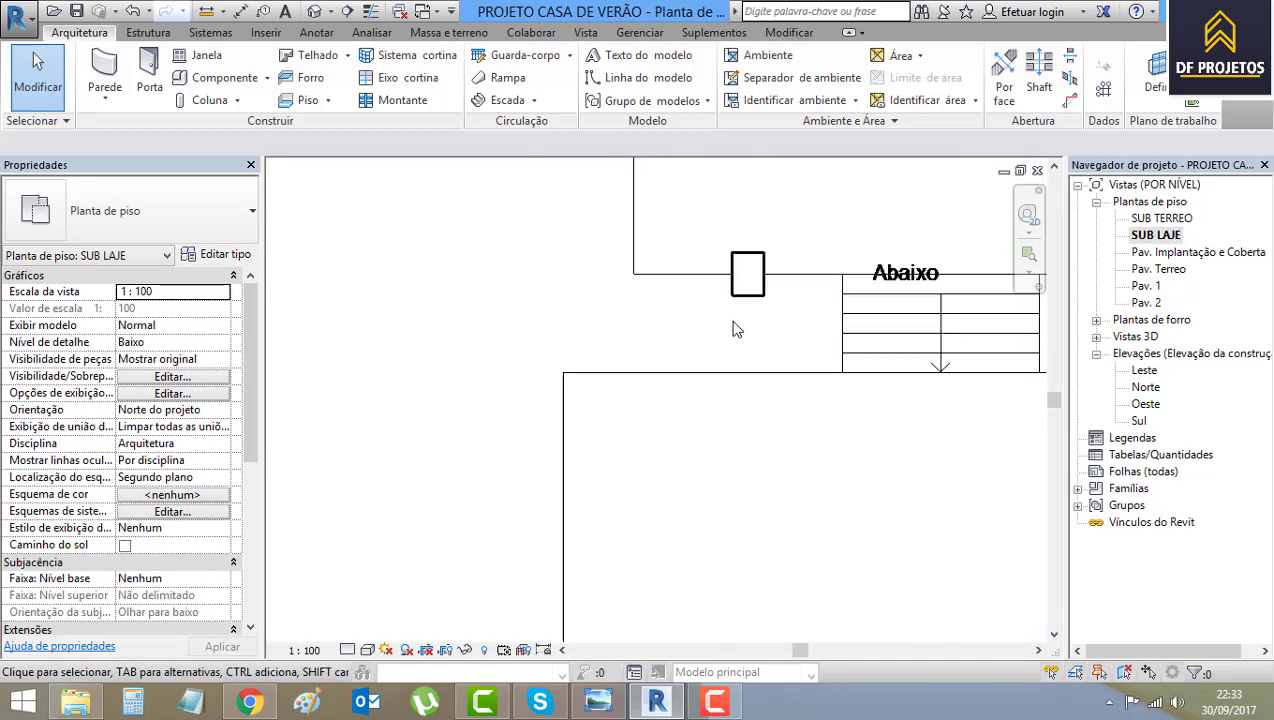
scroll(736, 336, "down", 1)
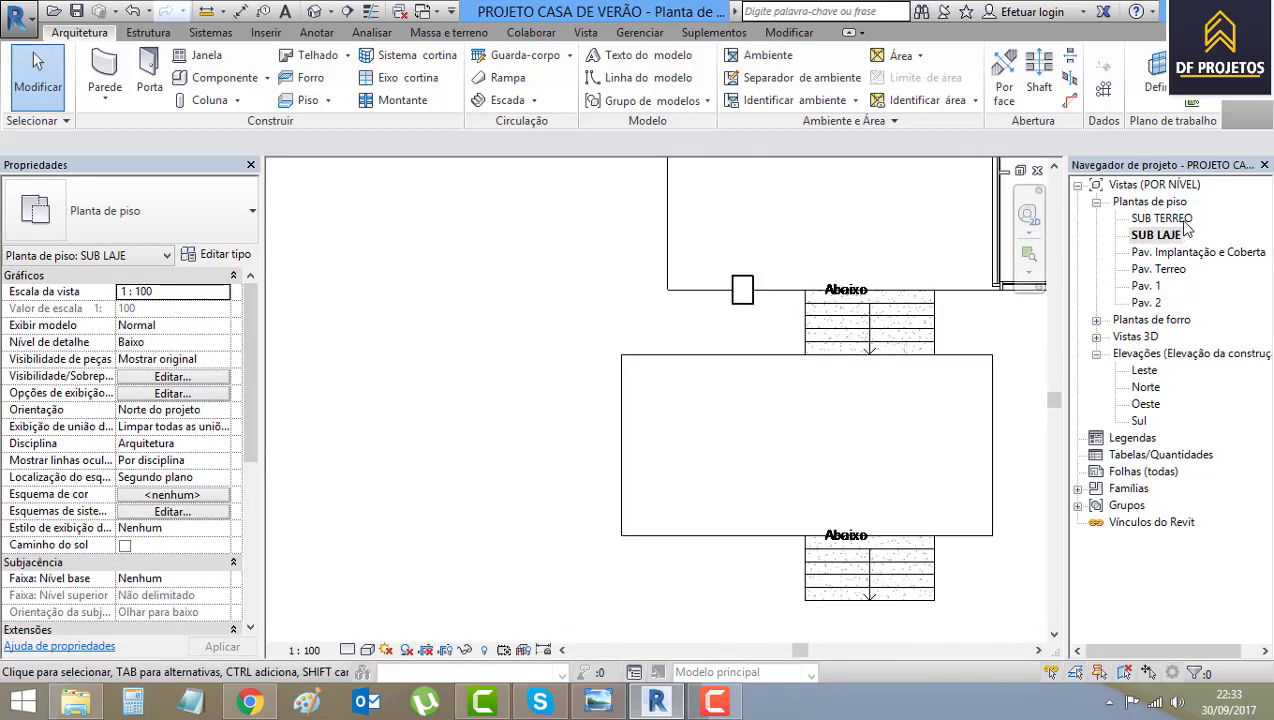
double_click(1165, 218)
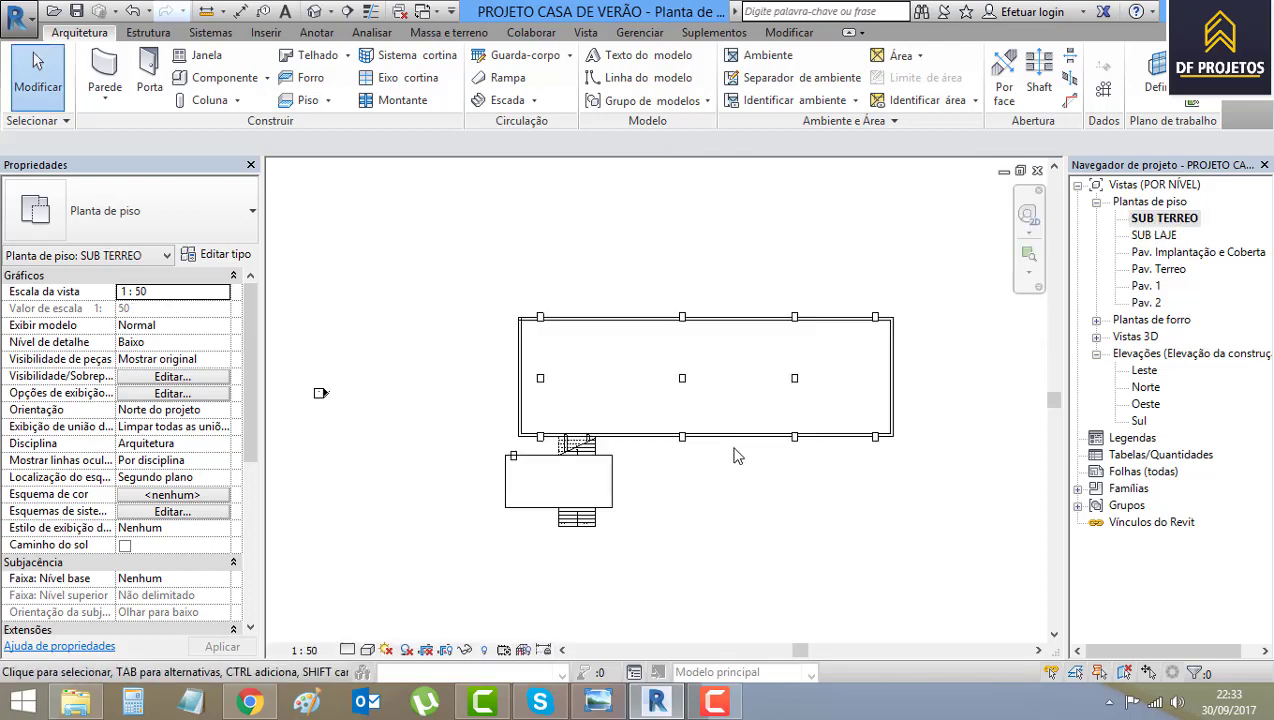
scroll(583, 515, "up", 2)
scroll(561, 235, "up", 1)
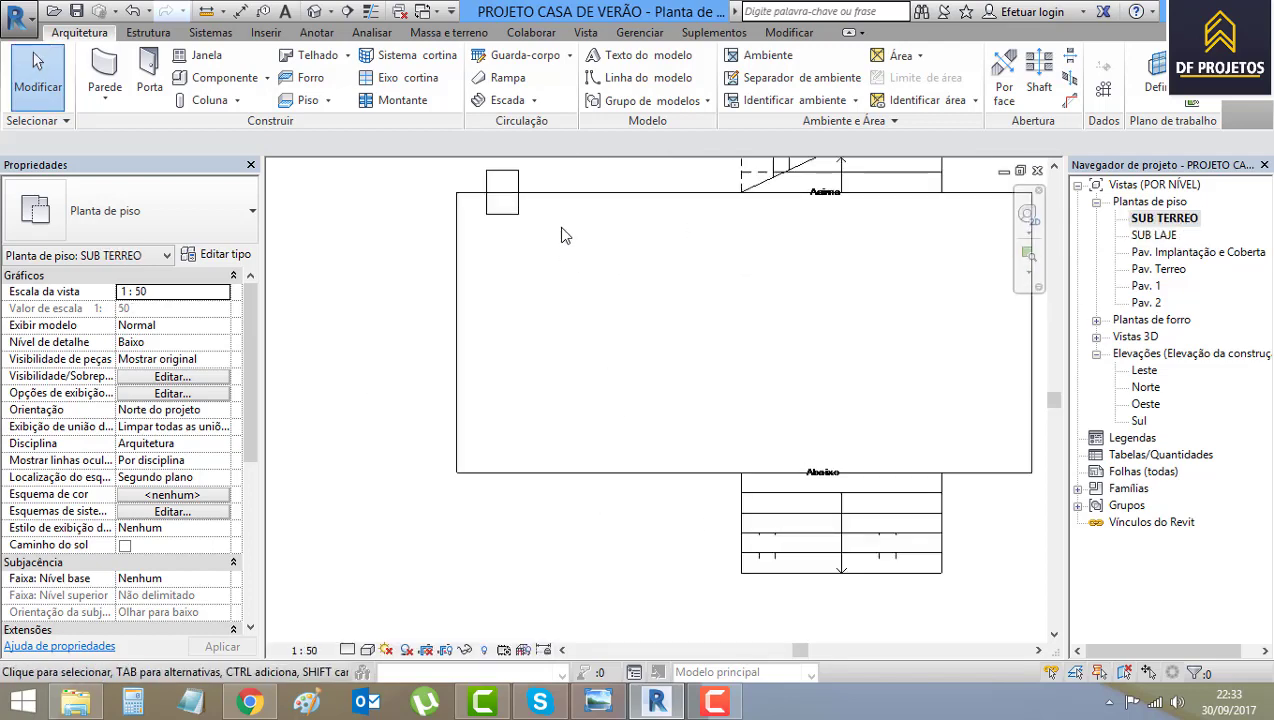
Copy the corner column to the slab's bottom-left, bottom-right and top-right corners
left_click(508, 180)
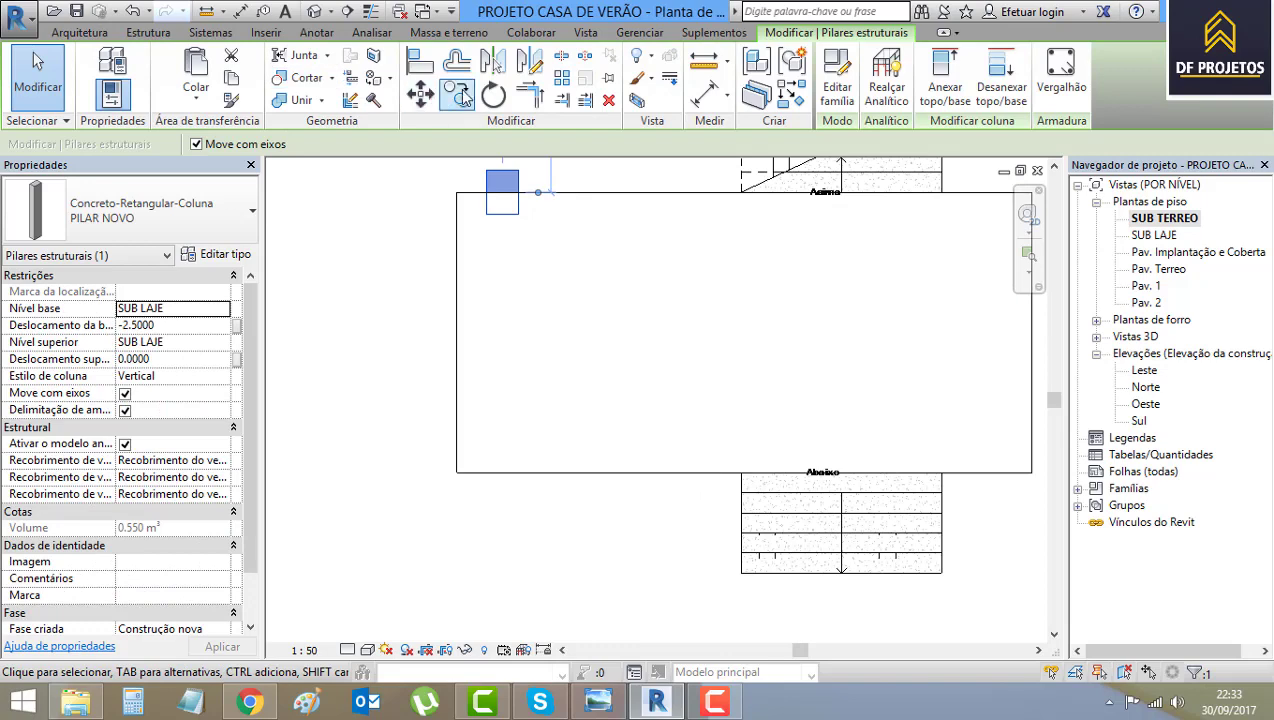
left_click(456, 94)
left_click(502, 190)
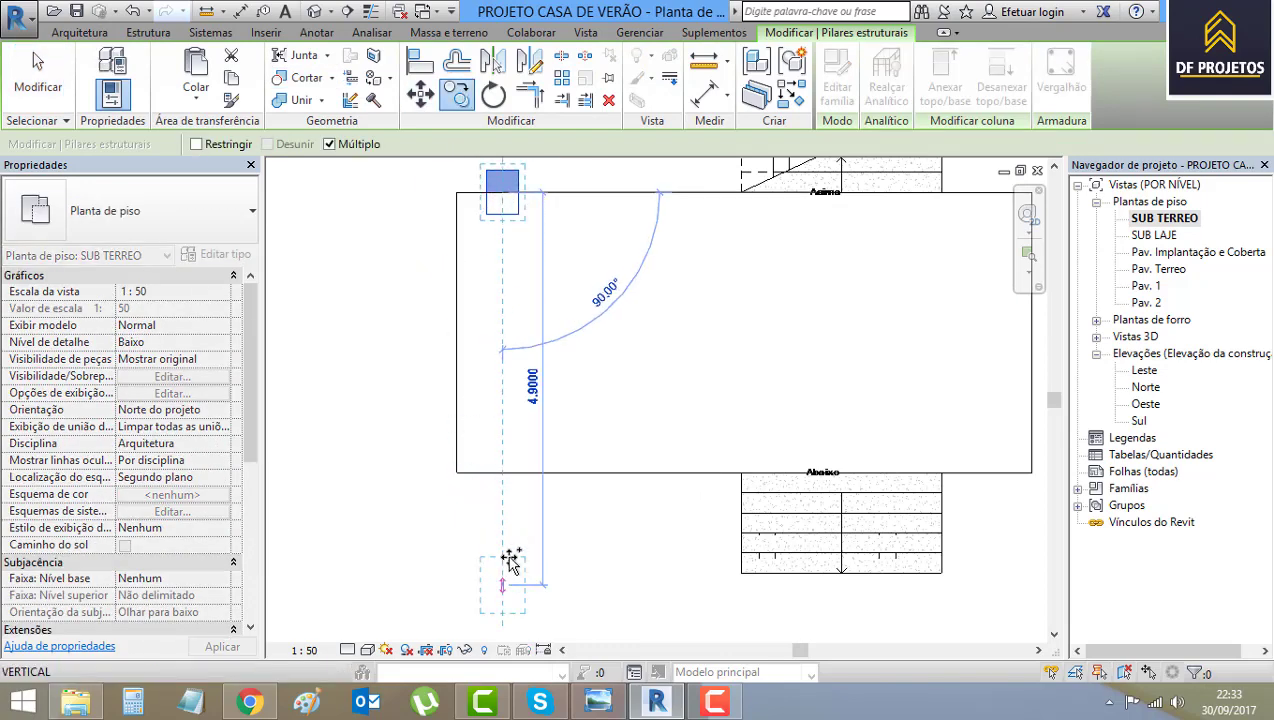
left_click(495, 470)
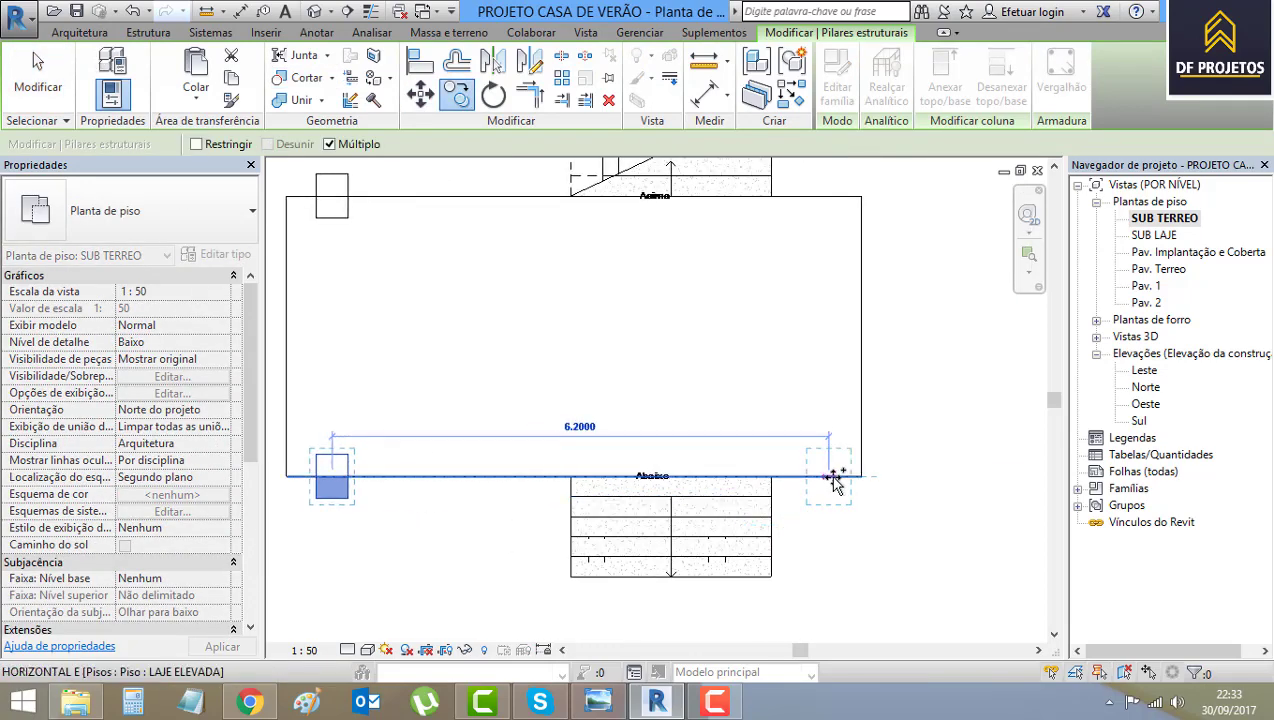
left_click(832, 480)
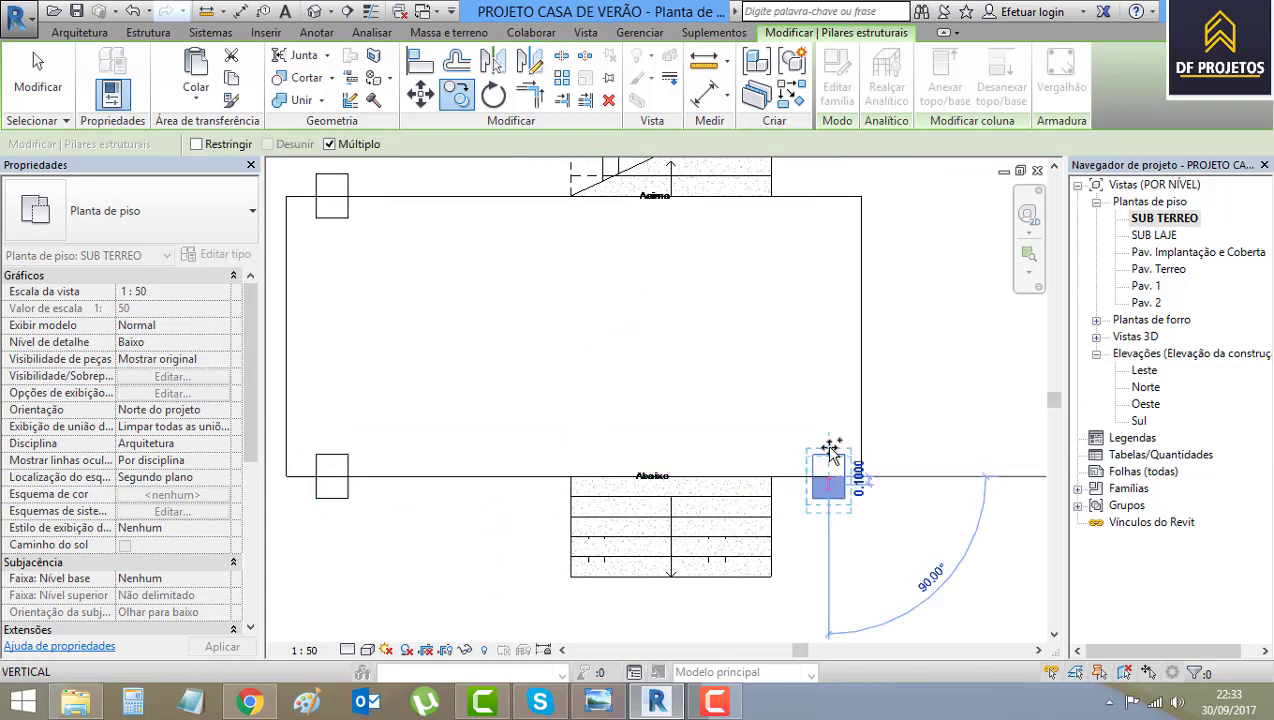
left_click(818, 355)
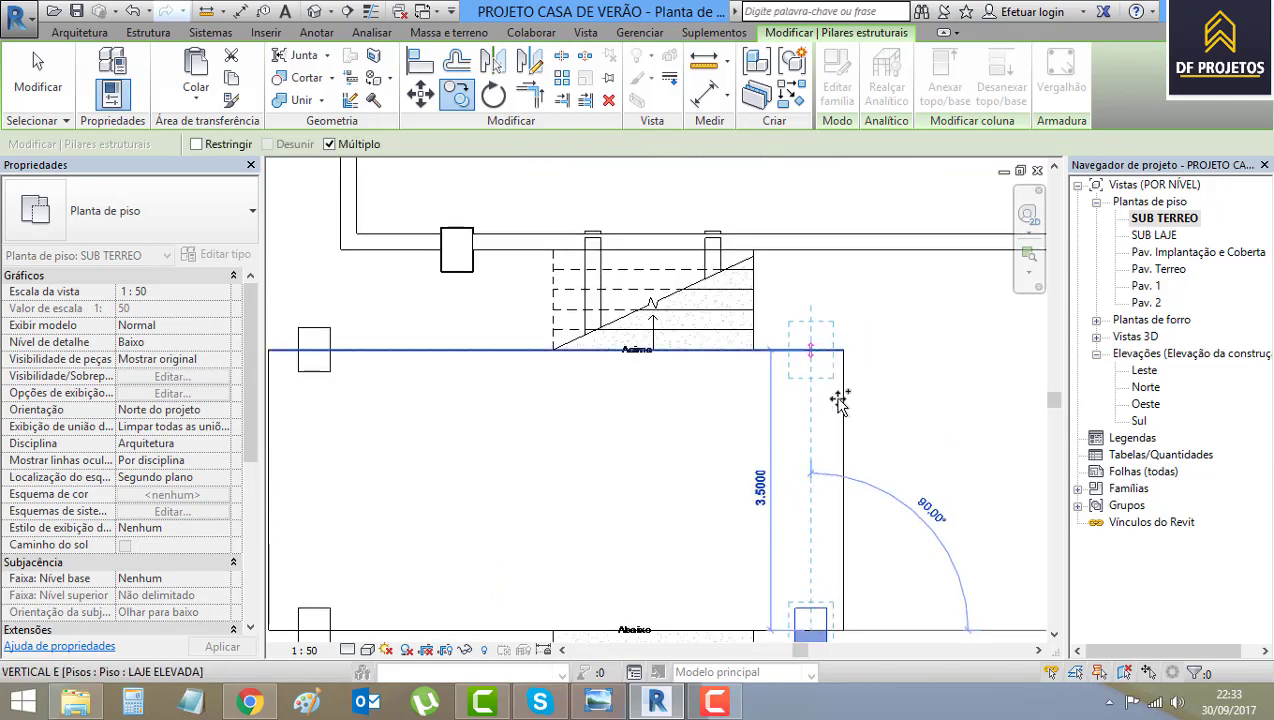
left_click(38, 75)
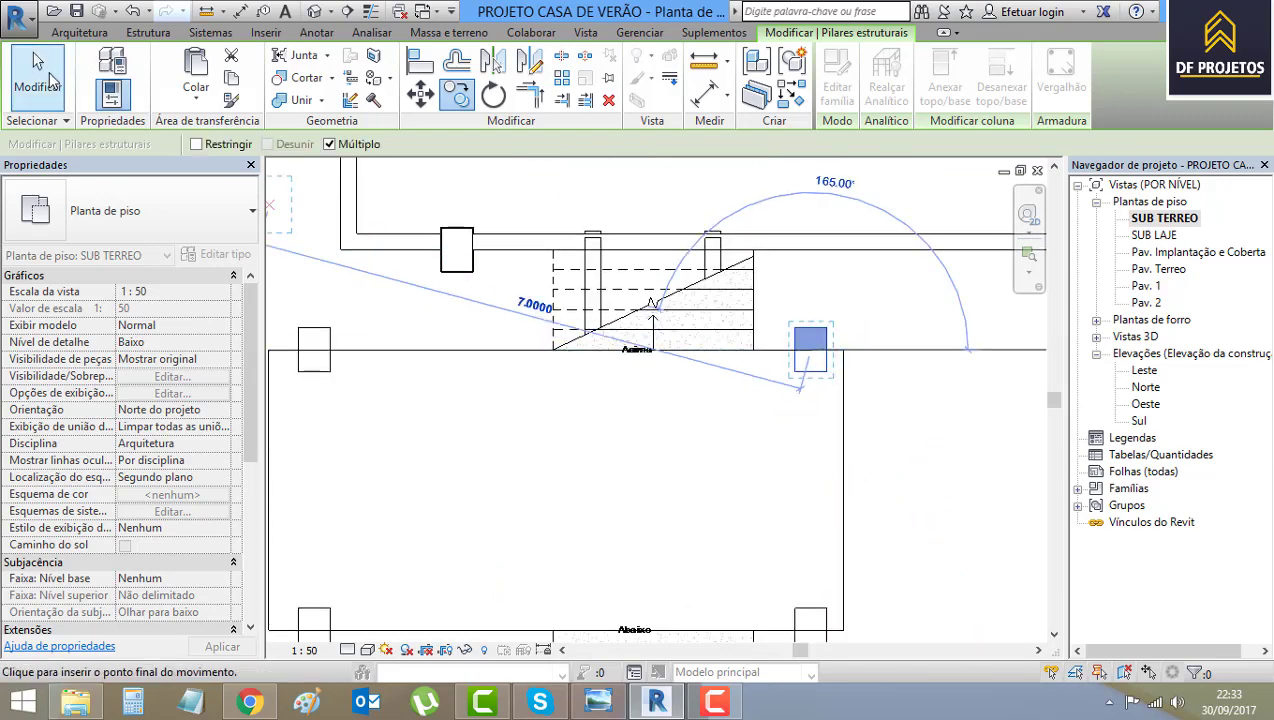
Save the project
left_click(75, 10)
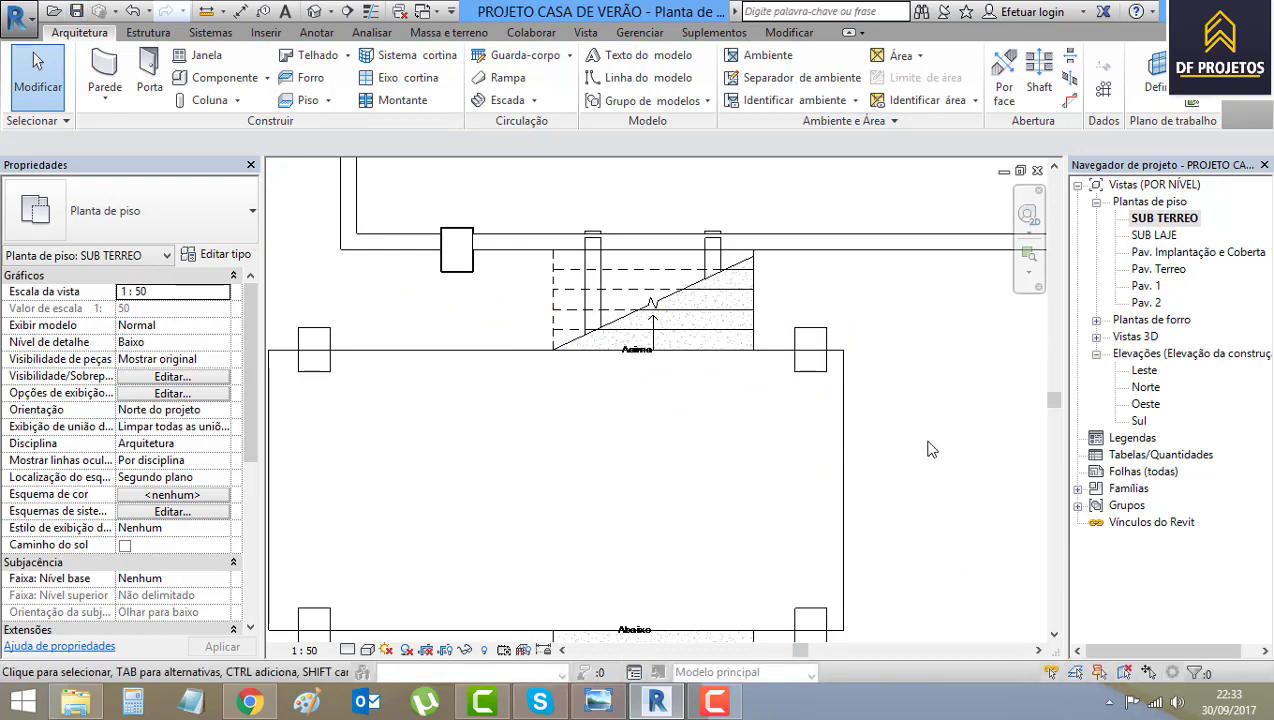
scroll(918, 450, "down", 2)
scroll(842, 449, "down", 1)
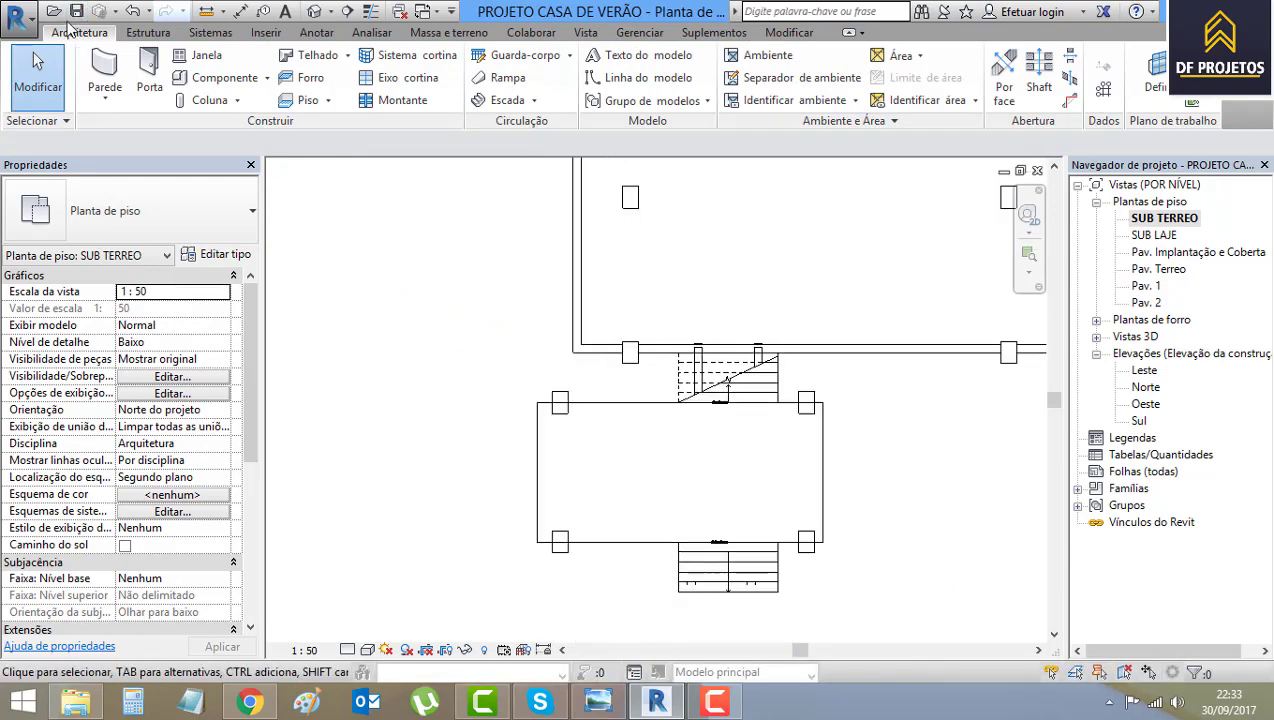
Orbit the default 3D view to inspect the four new terrace columns
left_click(314, 13)
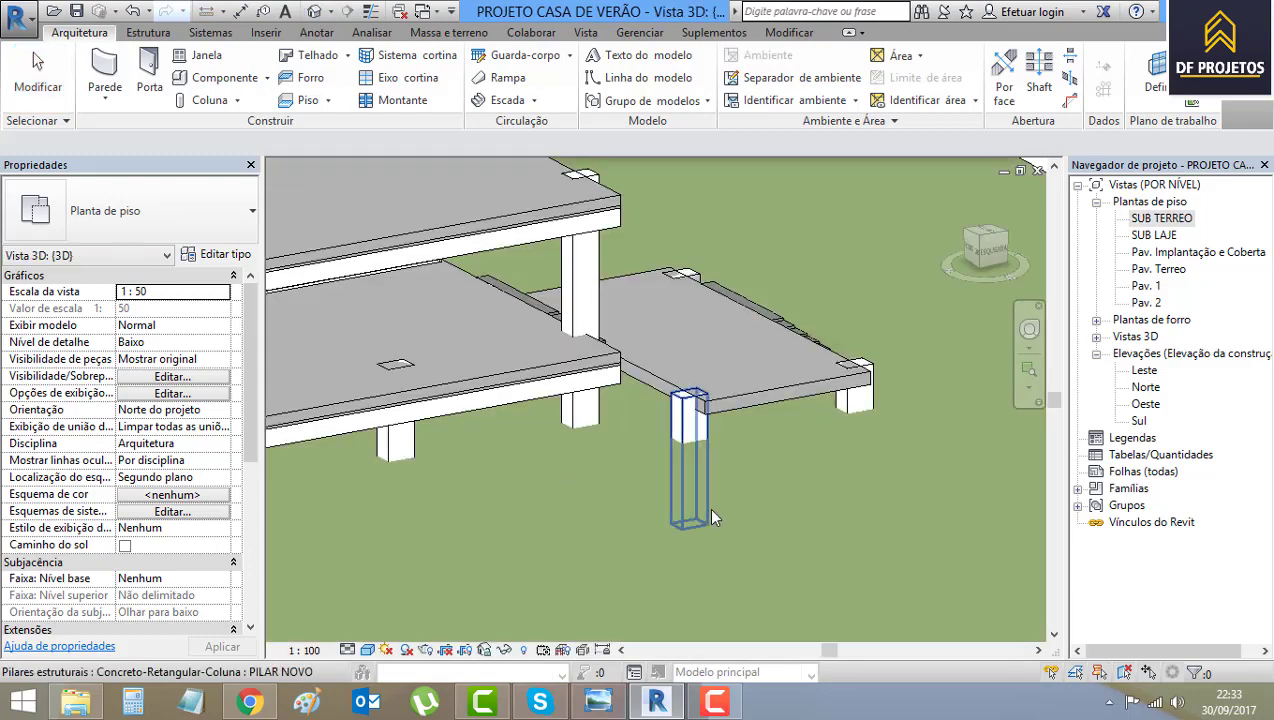
mouse_move(732, 500)
middle_mouse_down("shift")
mouse_move(847, 519)
mouse_move(804, 550)
mouse_move(760, 452)
mouse_move(705, 454)
mouse_move(671, 507)
mouse_move(712, 474)
middle_mouse_up("shift")
scroll(788, 431, "down", 2)
scroll(688, 487, "up", 2)
scroll(630, 638, "down", 2)
scroll(630, 638, "down", 1)
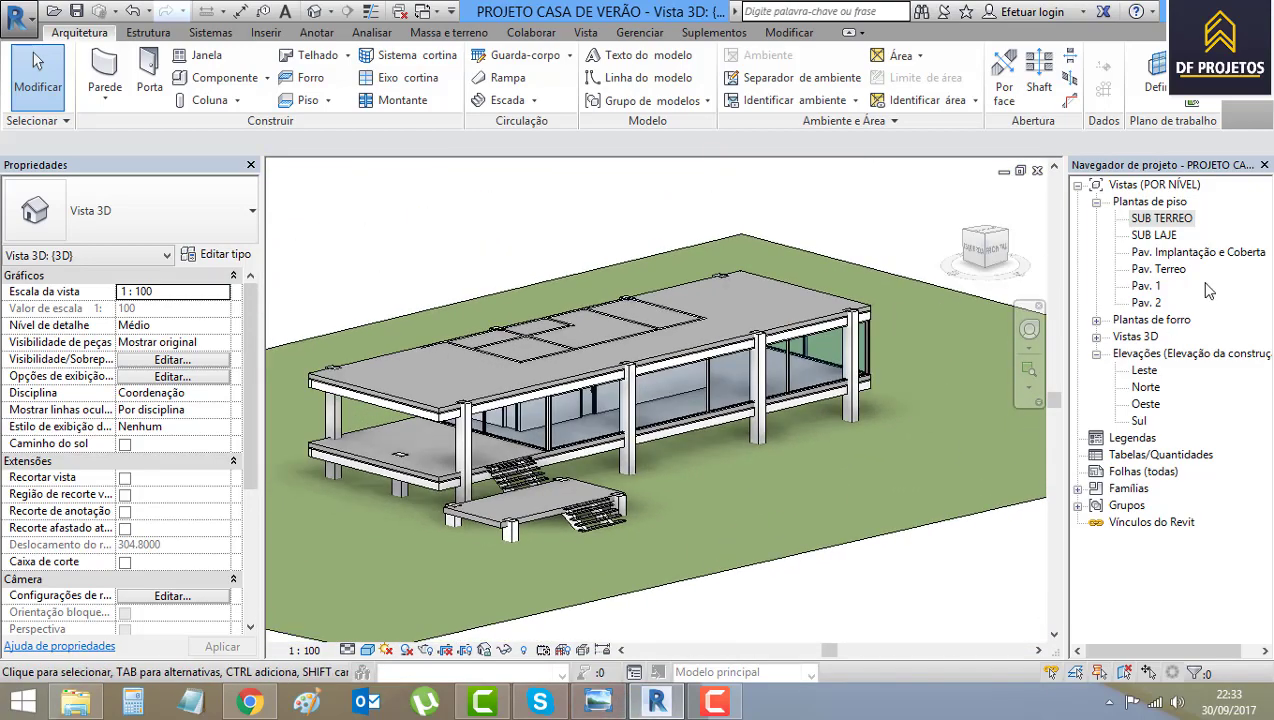
Turn the 3D view to FRONT, zoom in, then show the reference photo
left_click(984, 248)
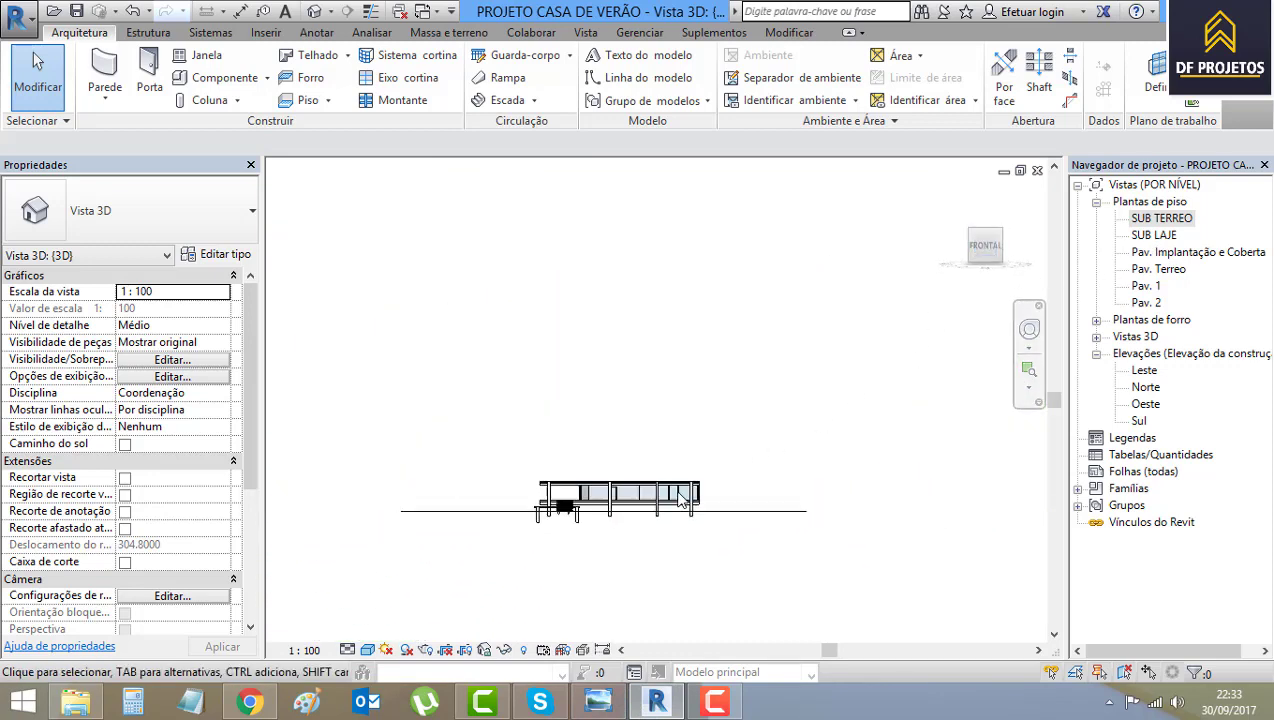
scroll(640, 432, "up", 2)
scroll(665, 447, "up", 2)
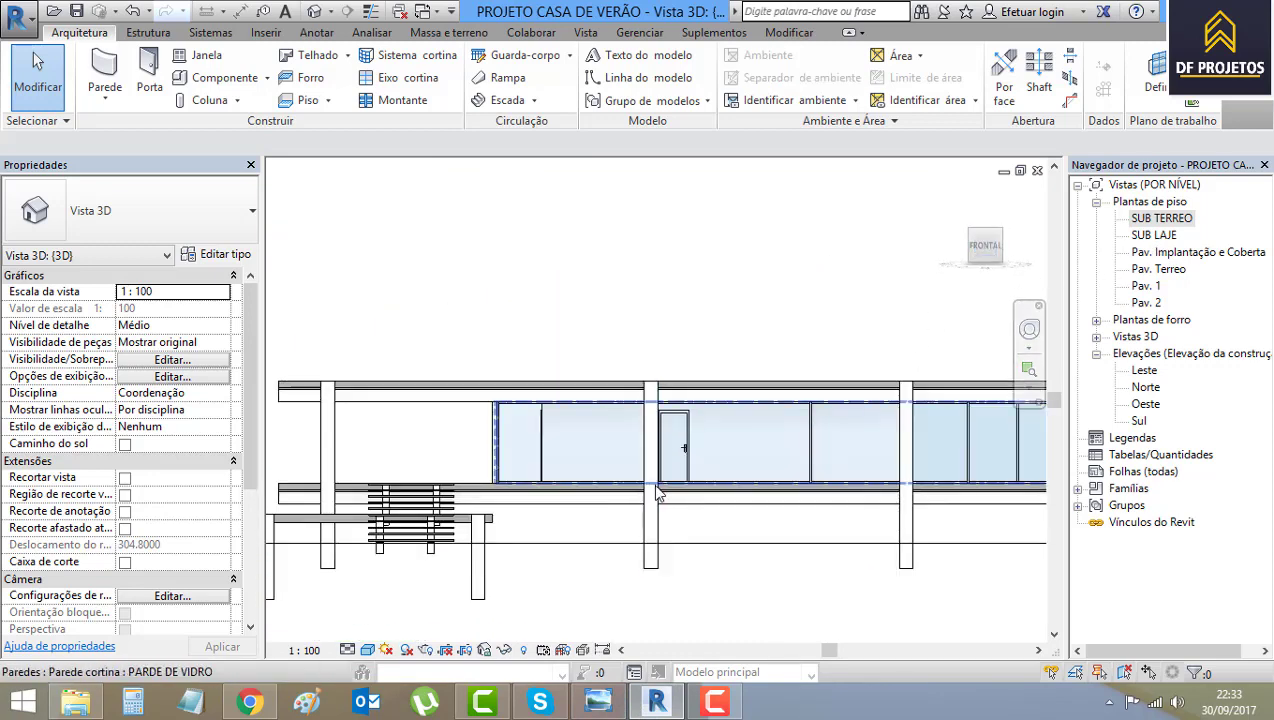
left_click(600, 700)
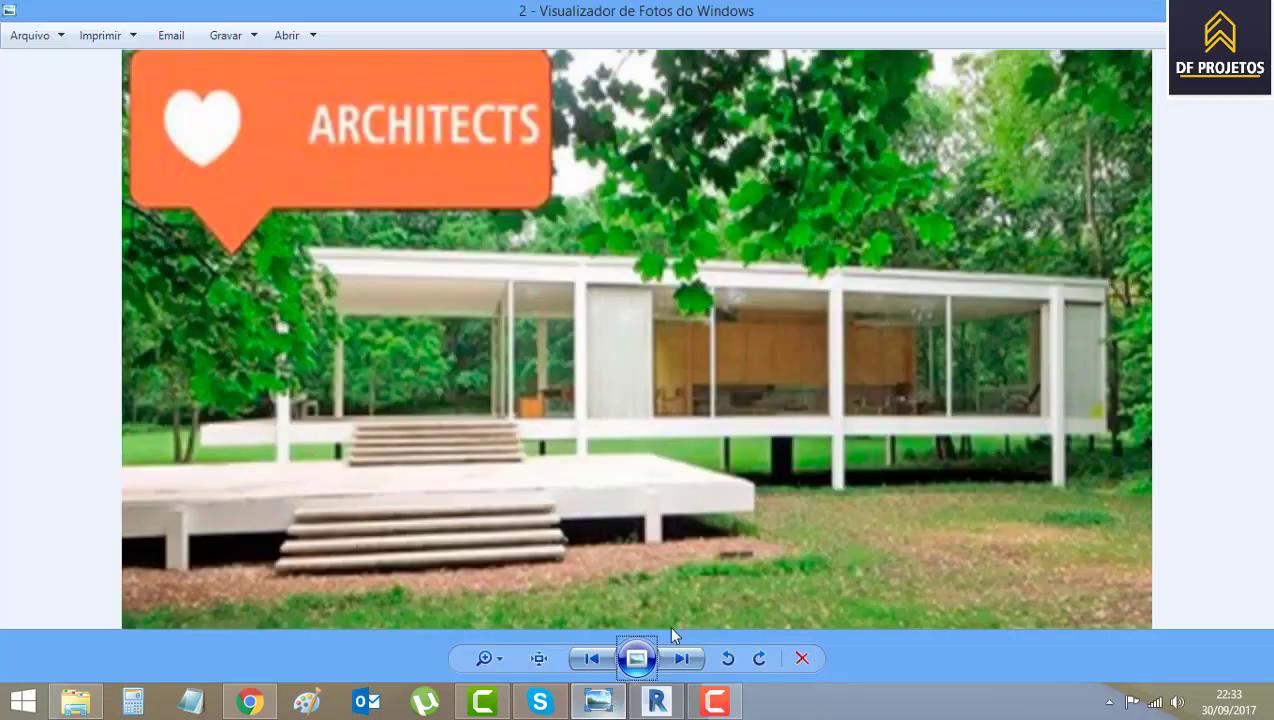
Return to Revit, reframe the front 3D view of the house, and save the project
left_click(656, 702)
mouse_move(740, 557)
middle_mouse_down()
mouse_move(707, 471)
mouse_move(769, 474)
mouse_move(758, 470)
mouse_move(769, 430)
mouse_move(755, 460)
middle_mouse_up()
scroll(758, 470, "up", 2)
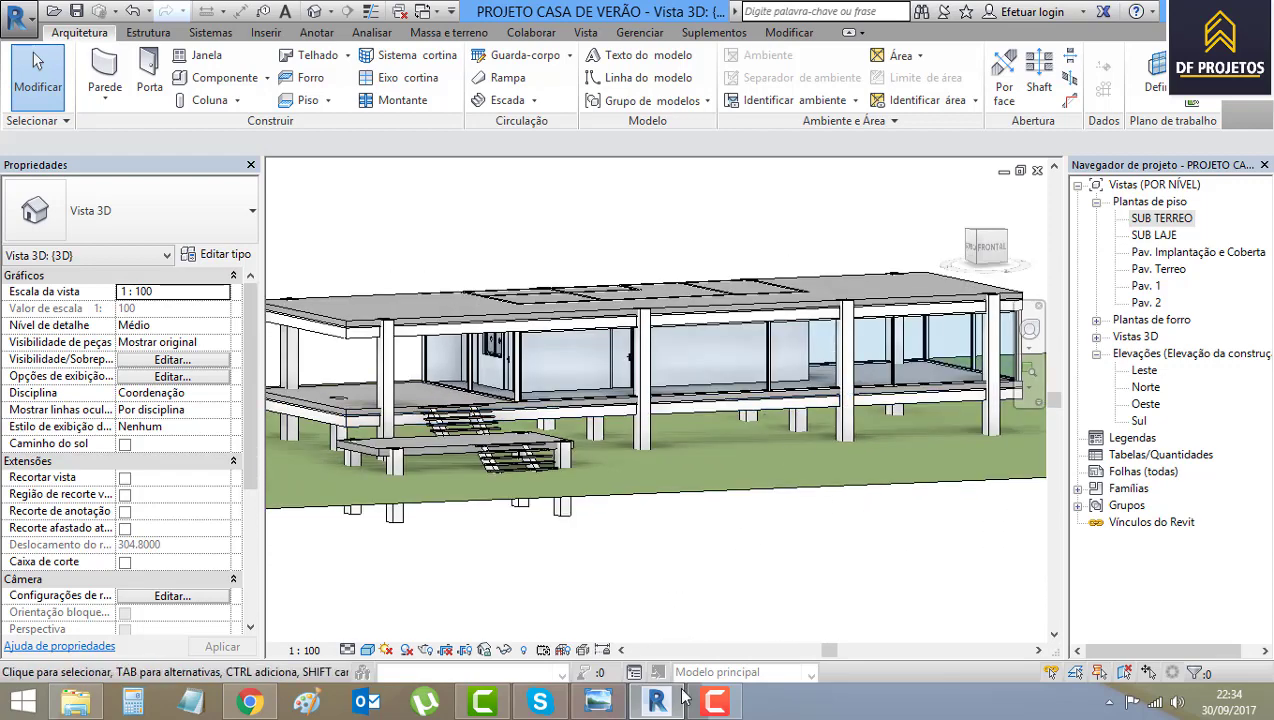
left_click(78, 12)
mouse_move(656, 701)
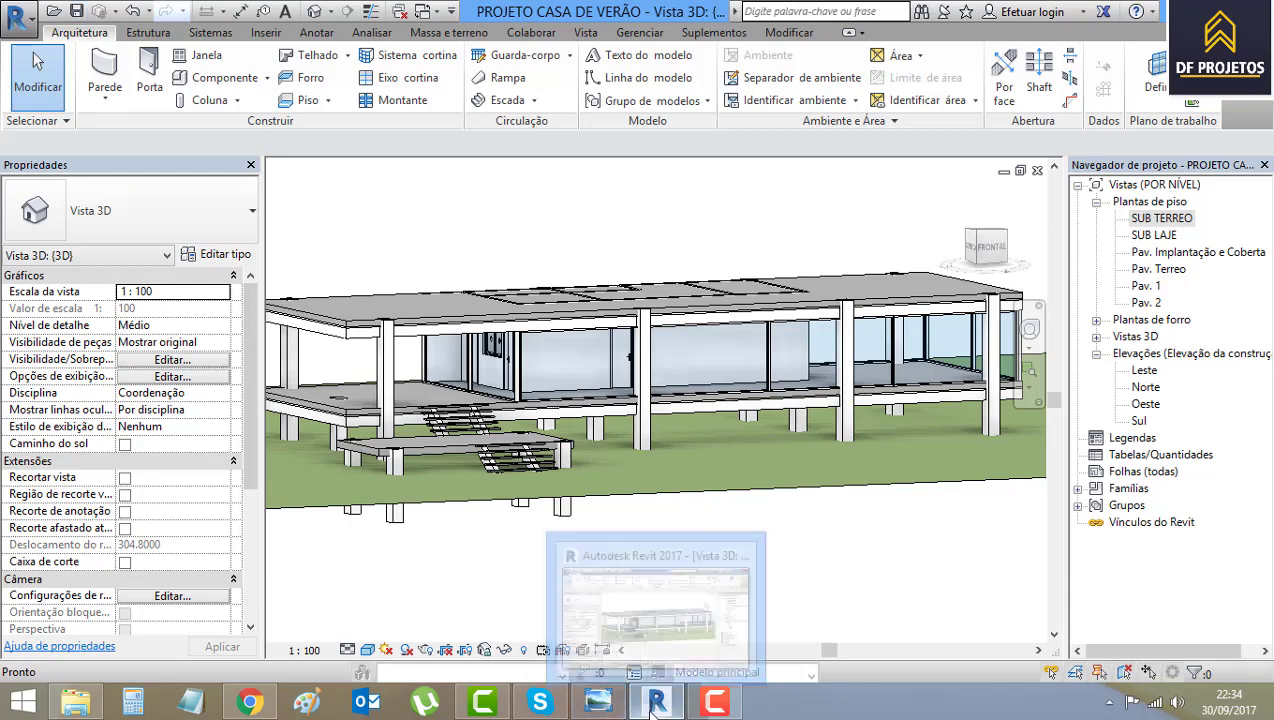
Switch to the glass pavilion reference photo to compare it with the model
left_click(603, 703)
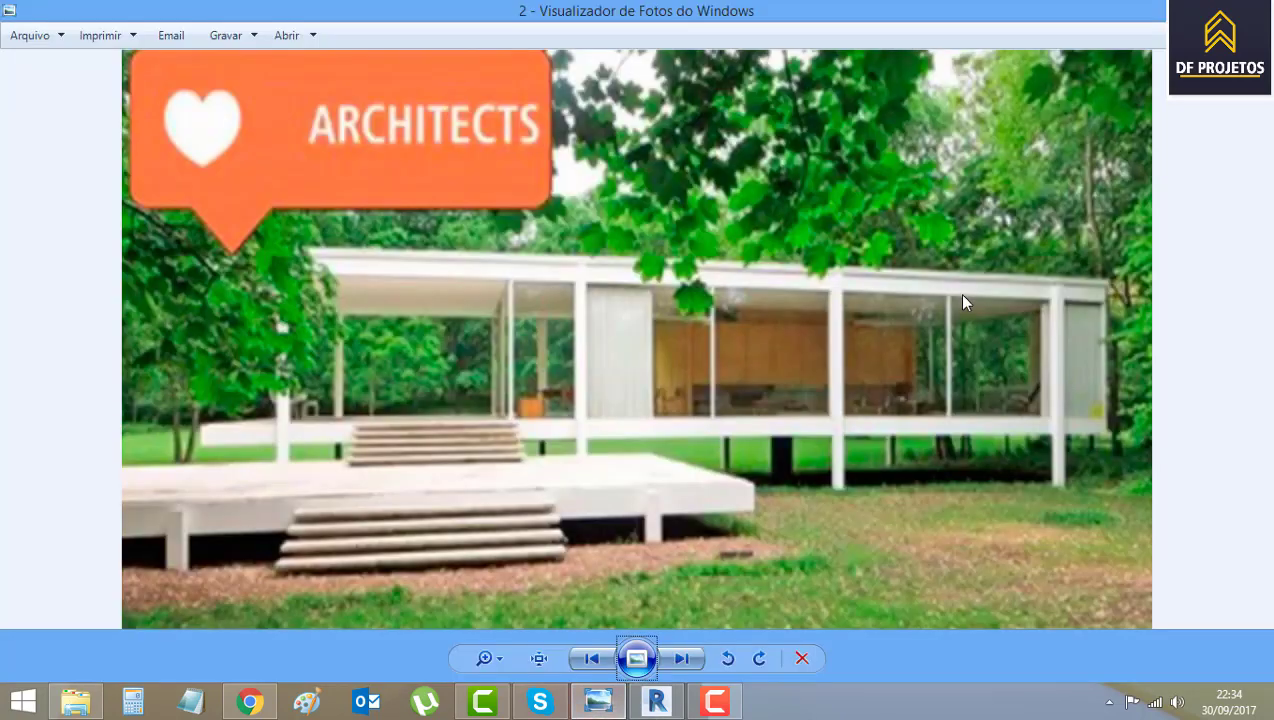